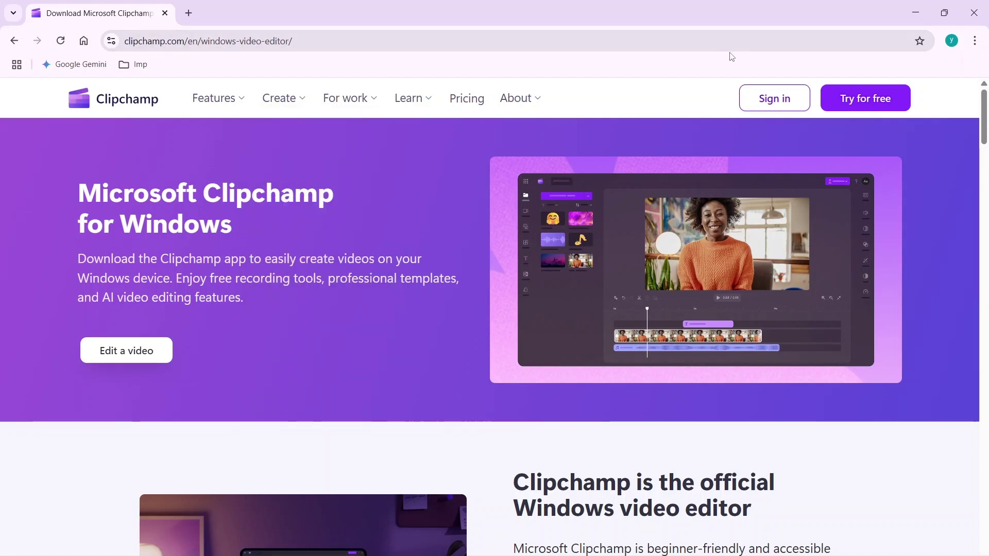
Step: Find the Microsoft Store through the Windows search and open it
mouse_move(284, 98)
key(super)
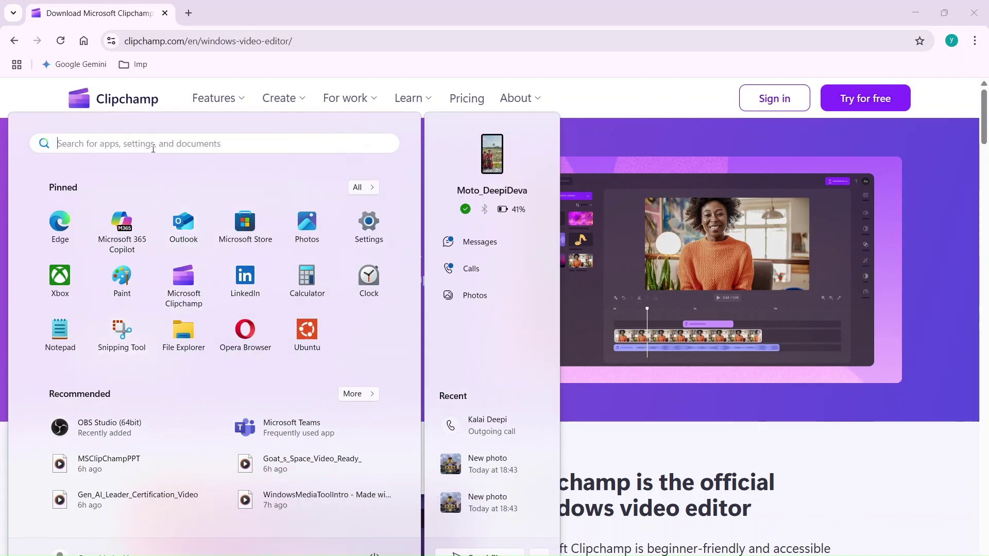
click(153, 149)
text(s)
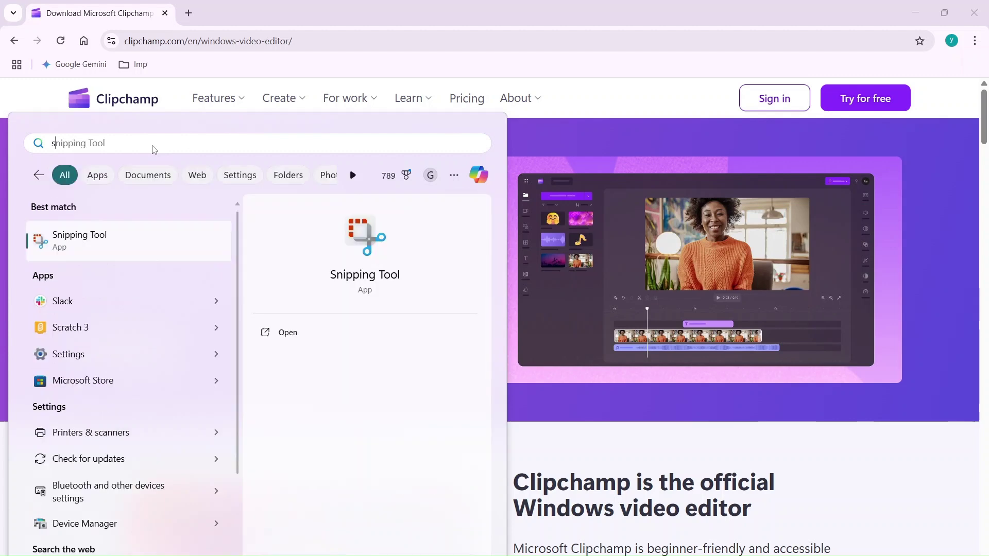
text(to)
key(BackSpace)
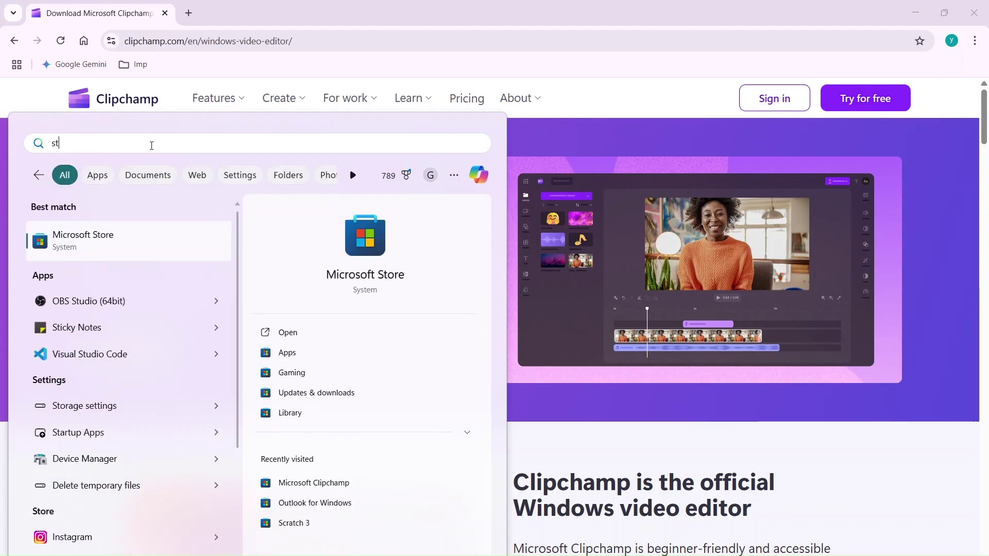
text(or)
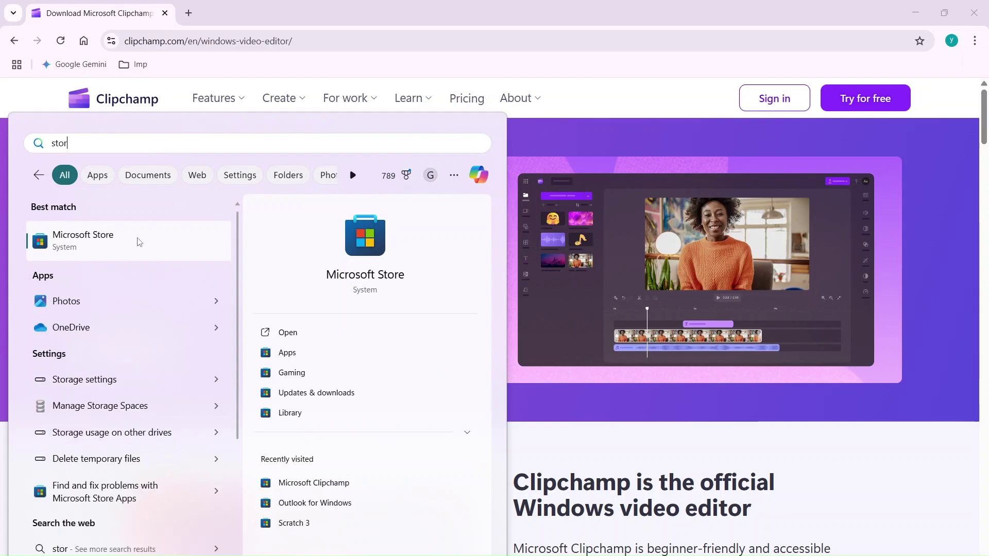
click(132, 244)
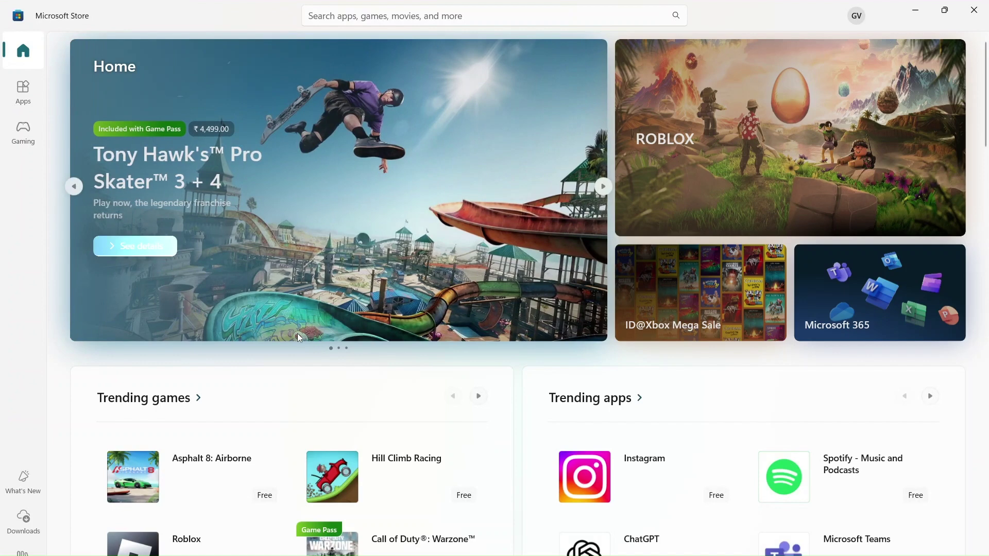
Step: Search the Microsoft Store for "clipchamp" and open the Microsoft Clipchamp app entry
key(super)
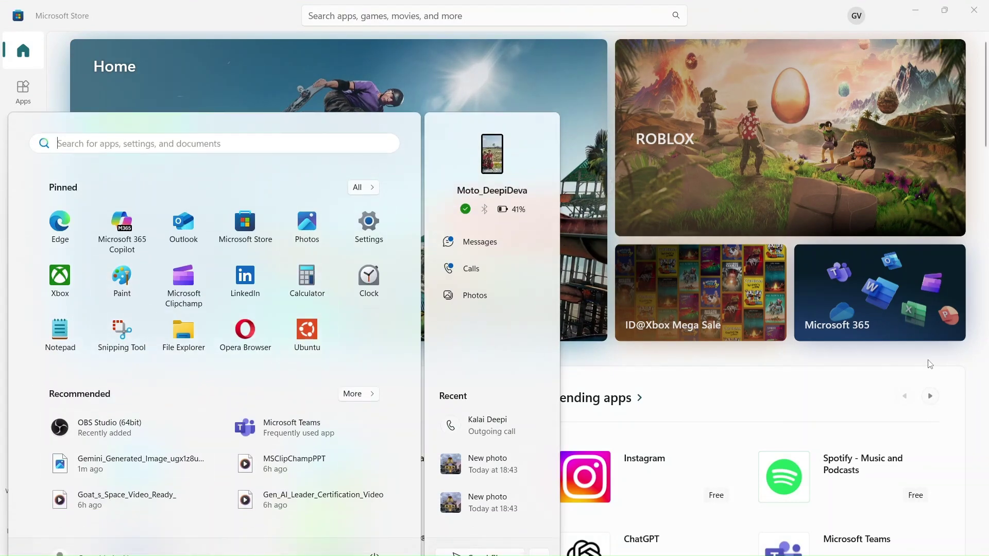
click(984, 395)
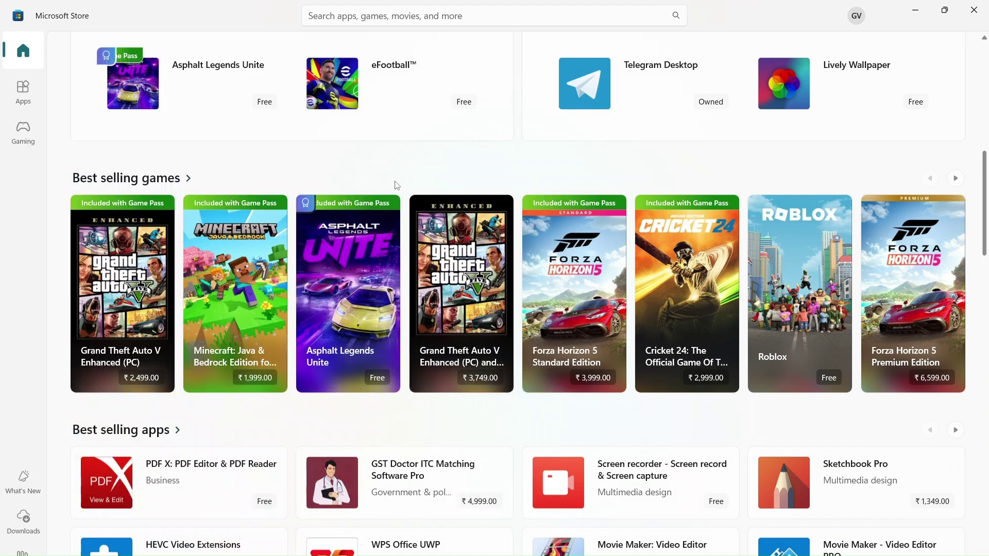
click(373, 14)
text(cl)
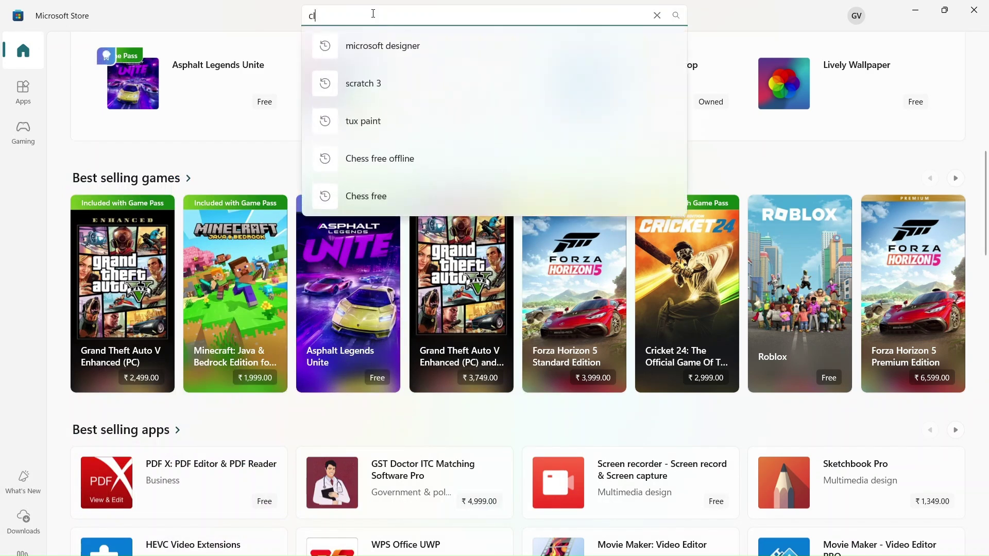
text(ipchamp)
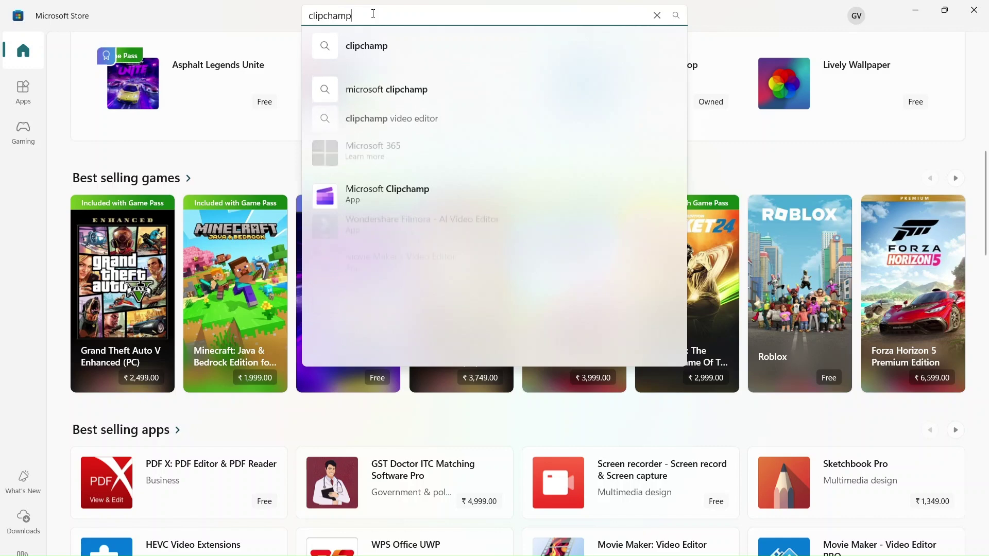
click(381, 194)
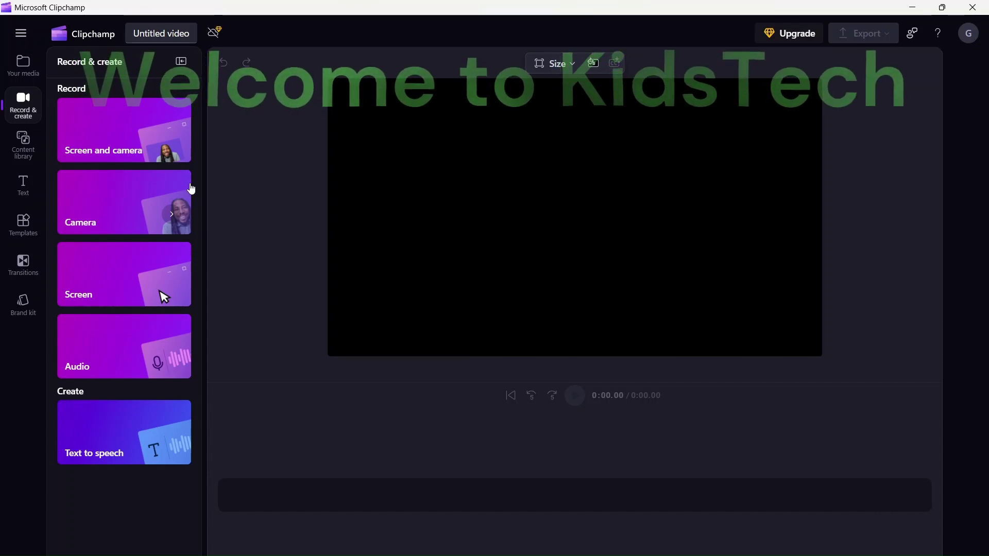
click(799, 48)
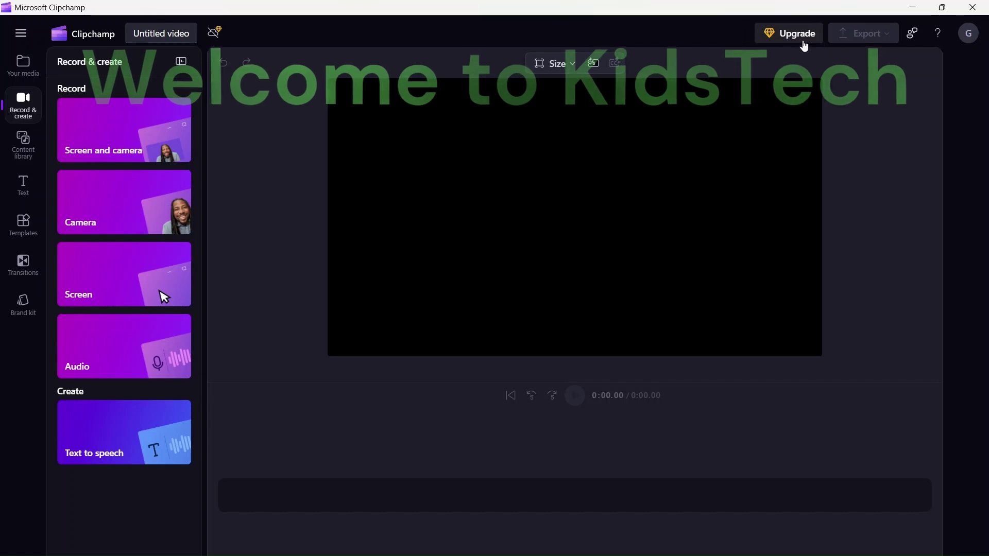
click(795, 45)
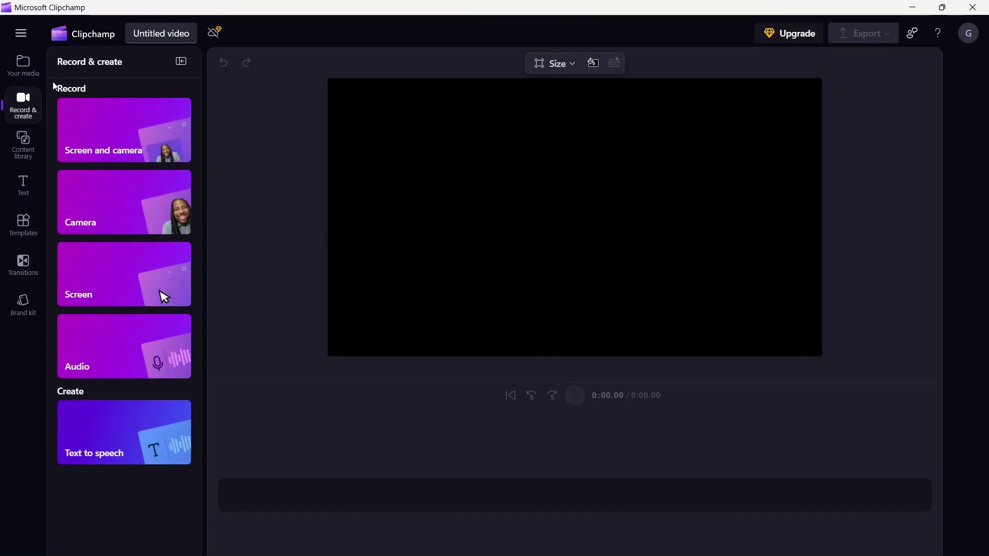
click(23, 110)
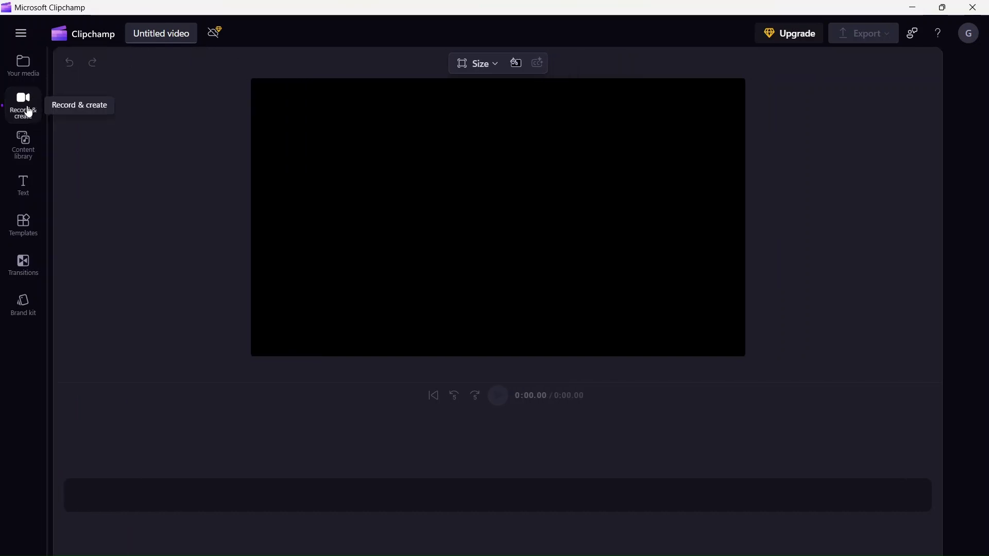
click(24, 106)
Step: Look at the files available for media import in the Downloads folder and close the file picker without importing any
click(25, 68)
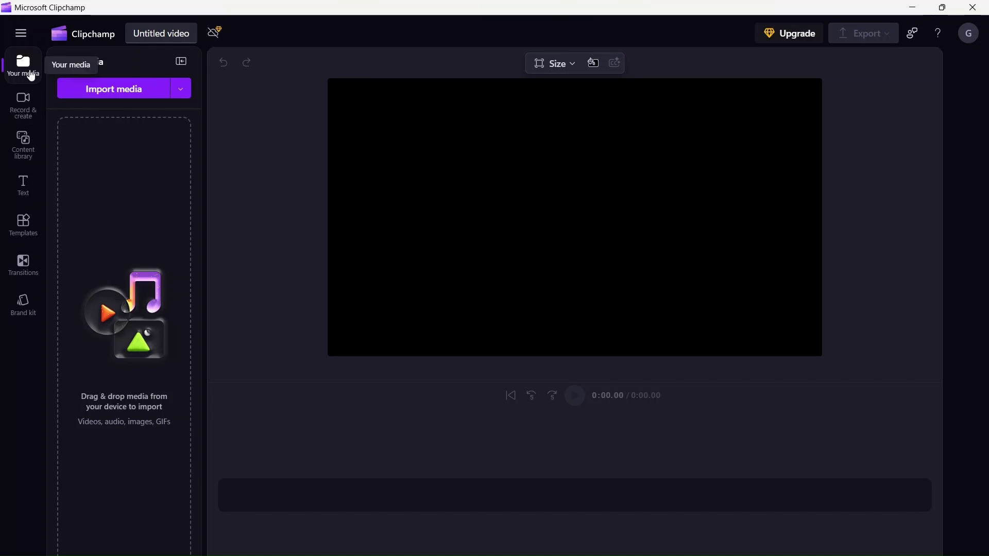
click(124, 97)
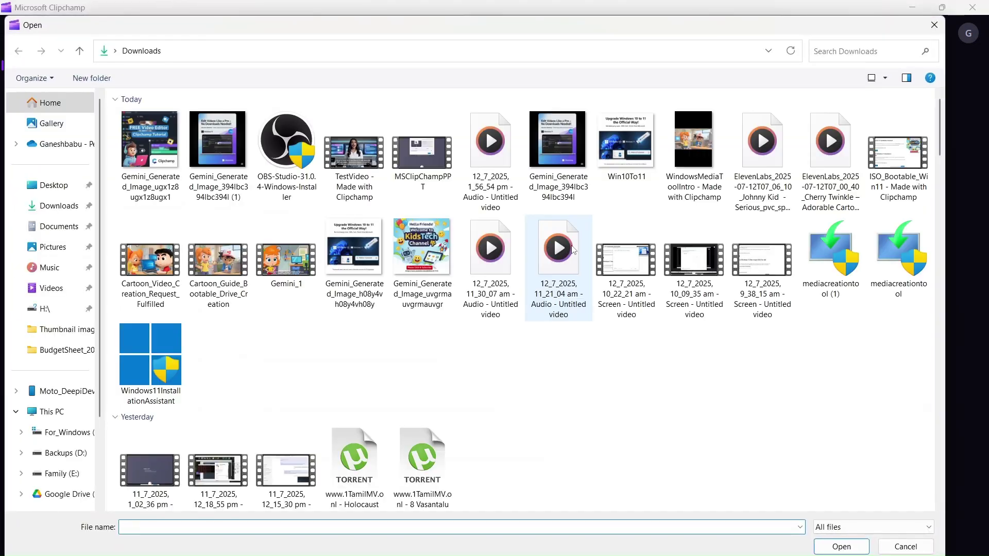
click(934, 25)
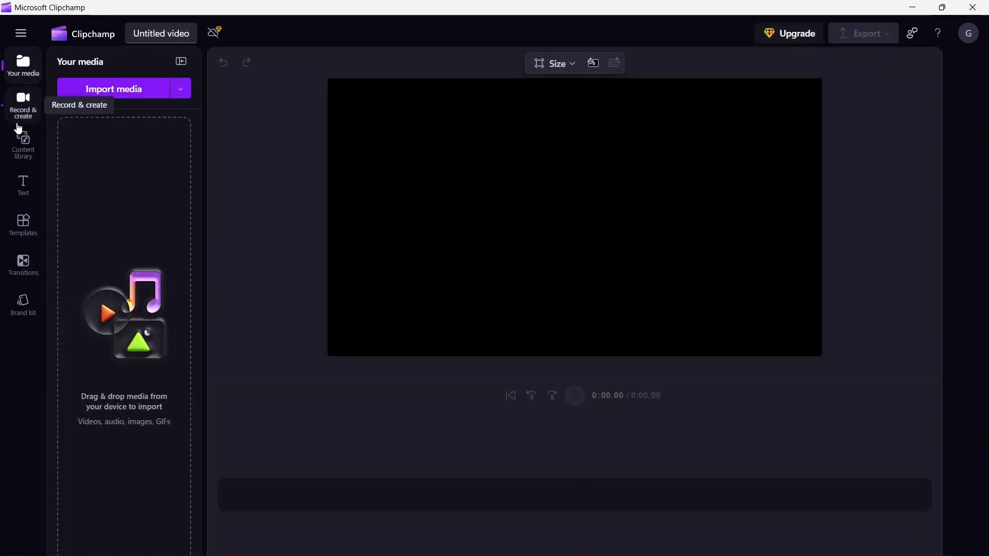
Step: Start a screen and camera recording that shares the entire Screen 1 with system audio
click(28, 112)
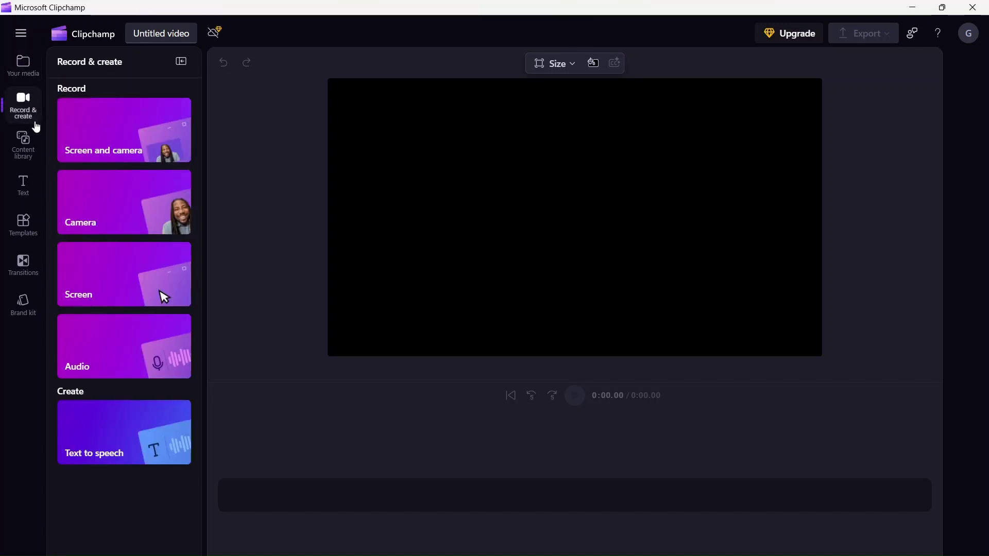
mouse_move(108, 137)
mouse_move(154, 145)
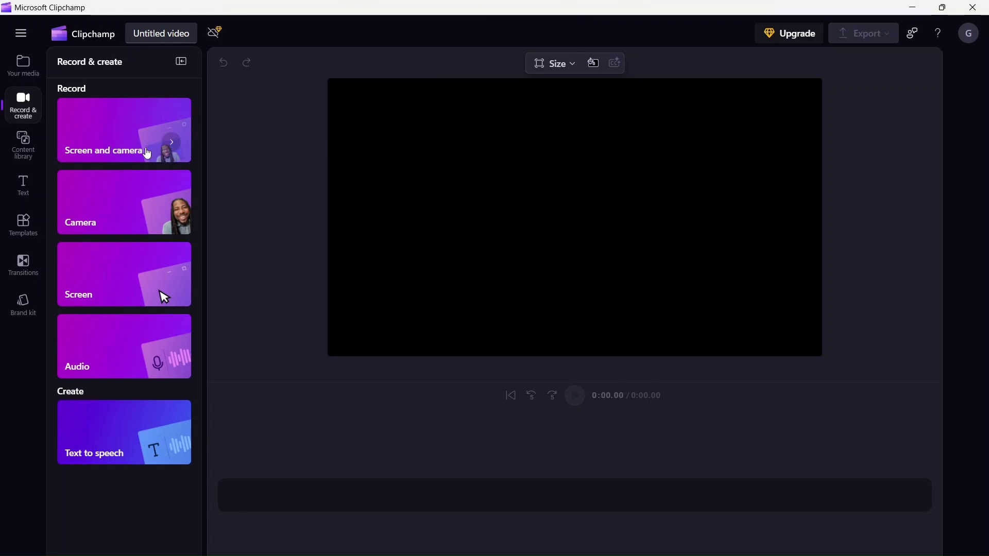
mouse_move(103, 378)
click(170, 144)
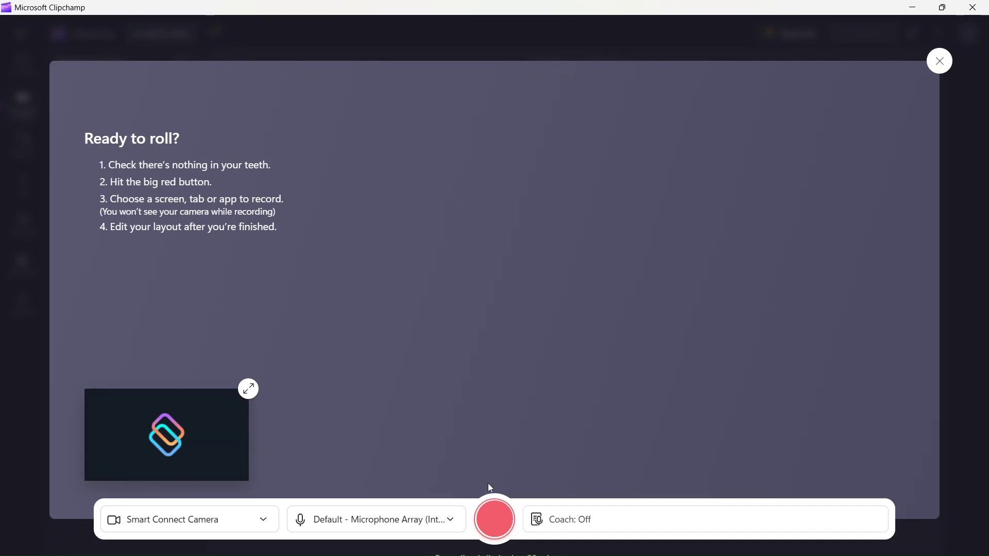
click(495, 520)
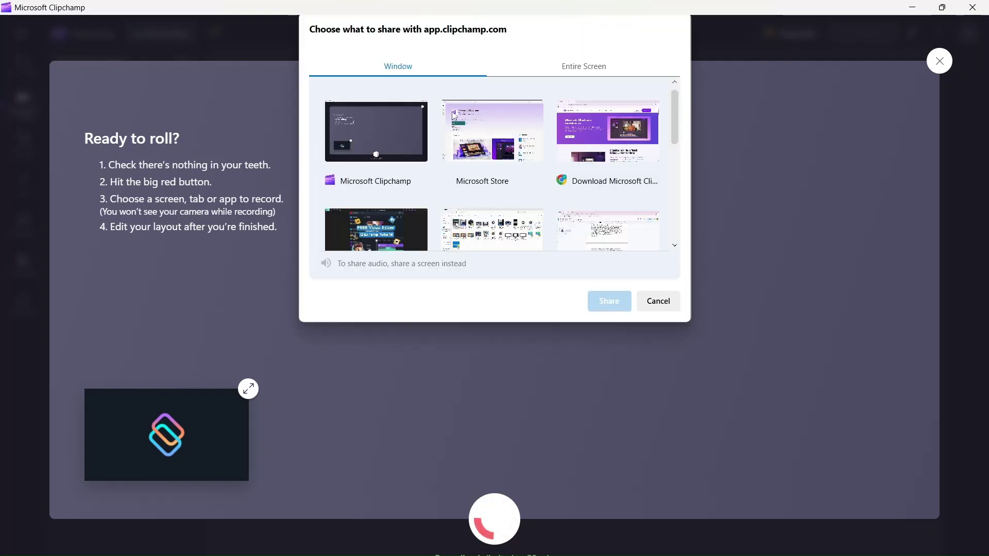
click(574, 75)
click(446, 105)
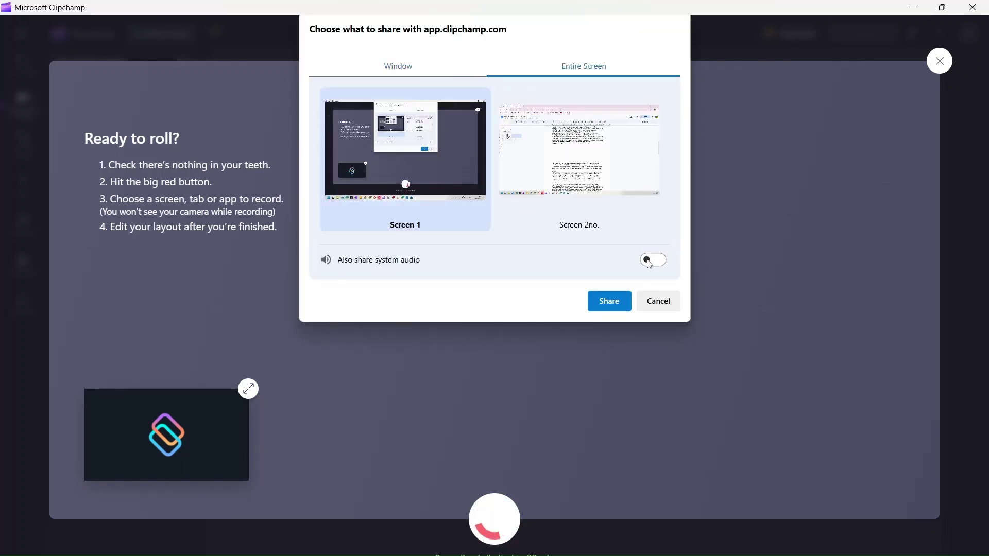
click(608, 300)
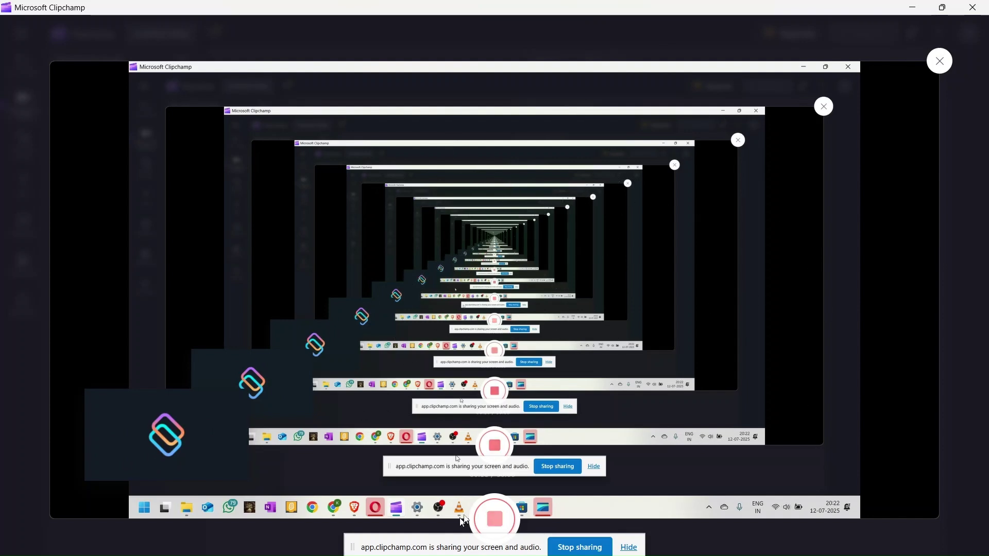
Step: Stop the screen and camera recording, discard the take and leave the recorder
click(585, 545)
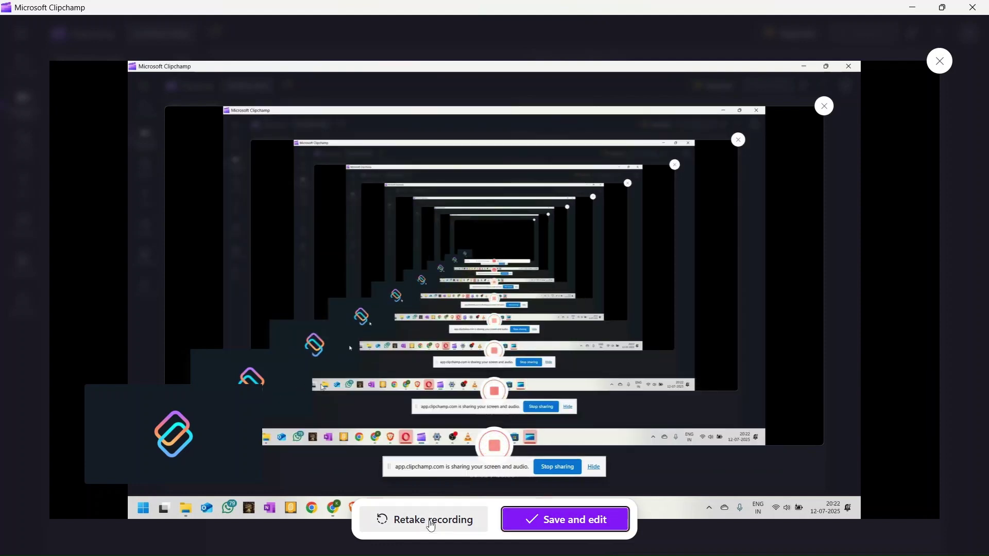
click(430, 520)
click(550, 521)
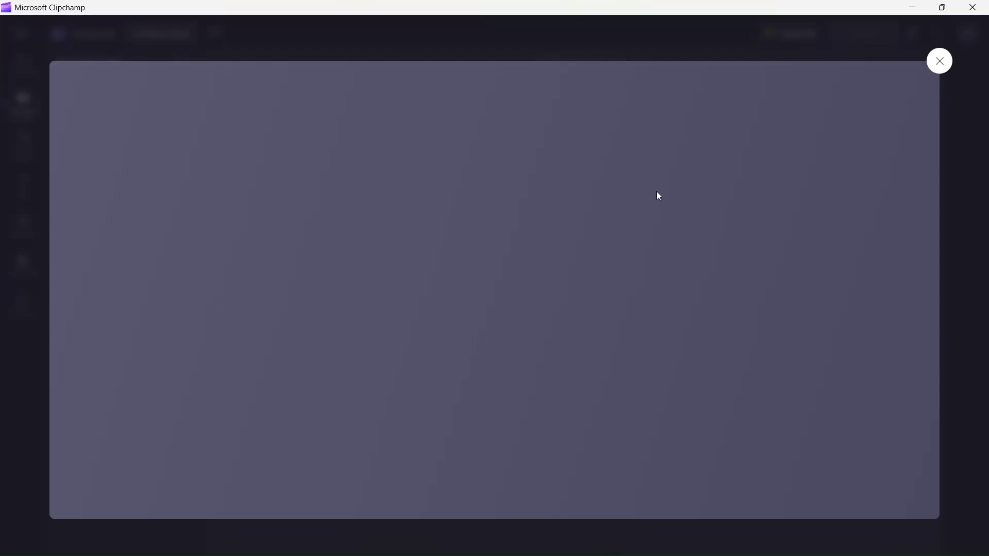
key(Escape)
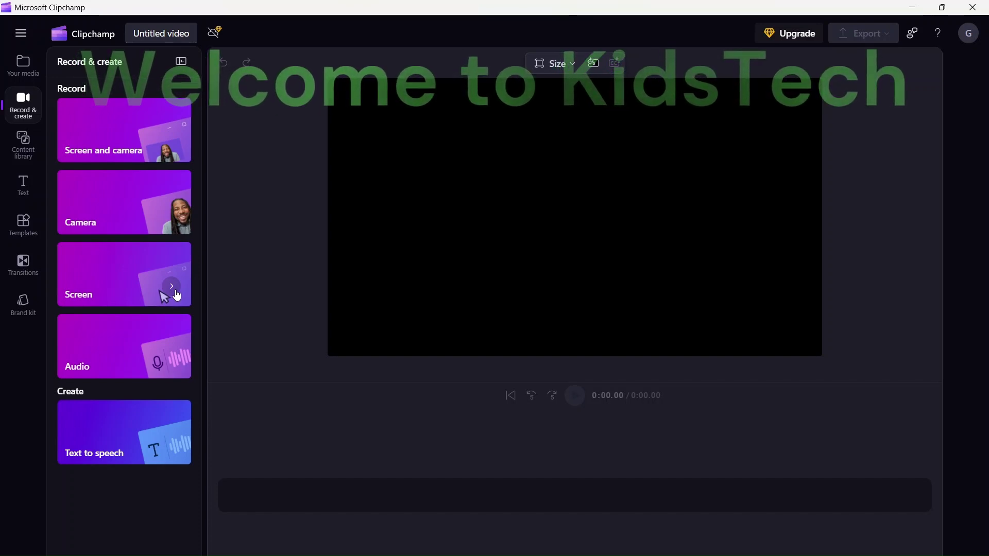
Step: Start a screen-only recording that shares the entire Screen 1 with system audio turned on
click(176, 294)
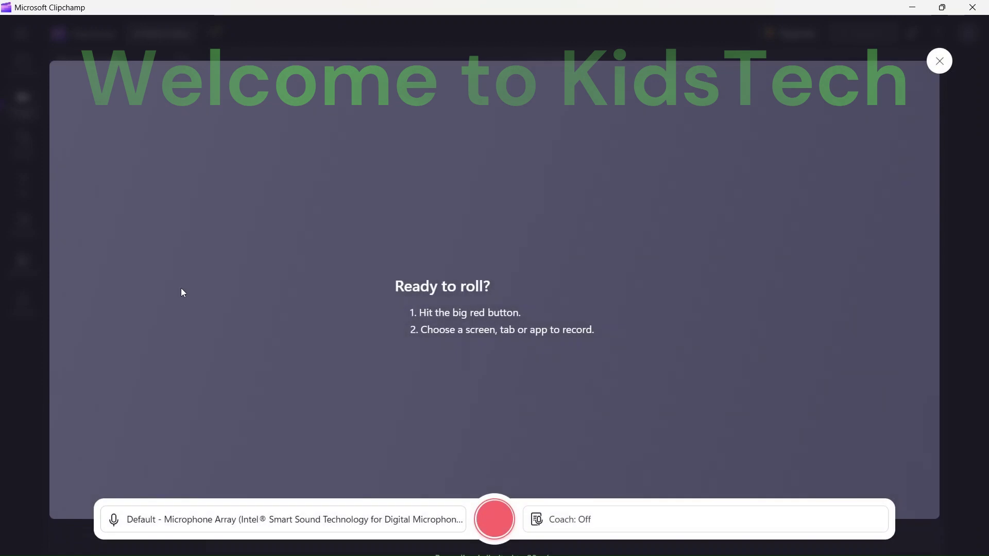
click(493, 522)
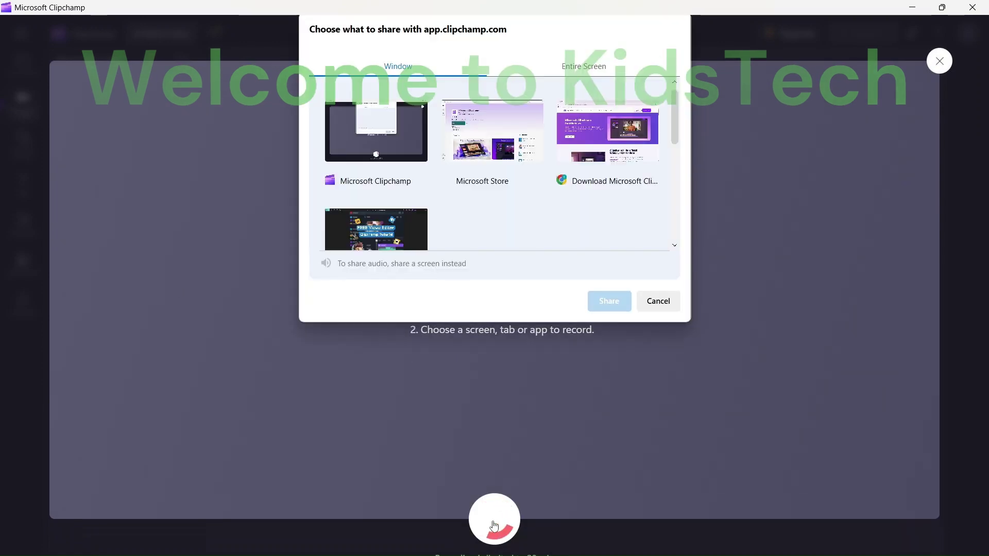
click(404, 137)
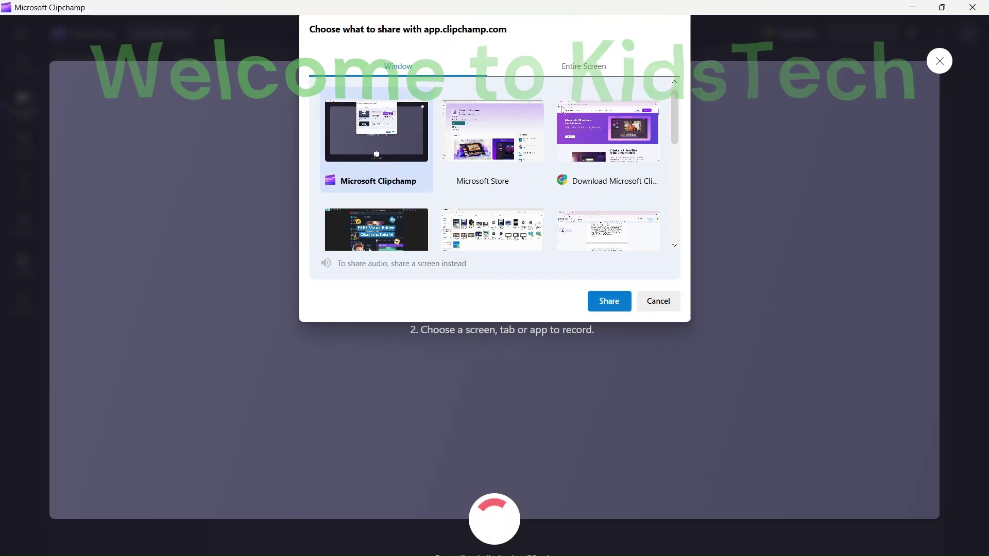
click(583, 66)
click(446, 156)
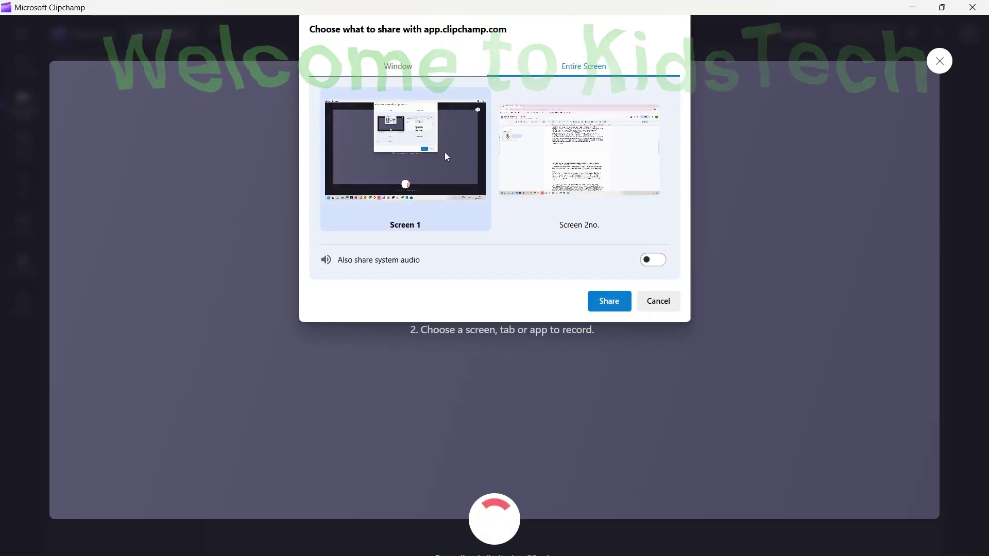
click(658, 261)
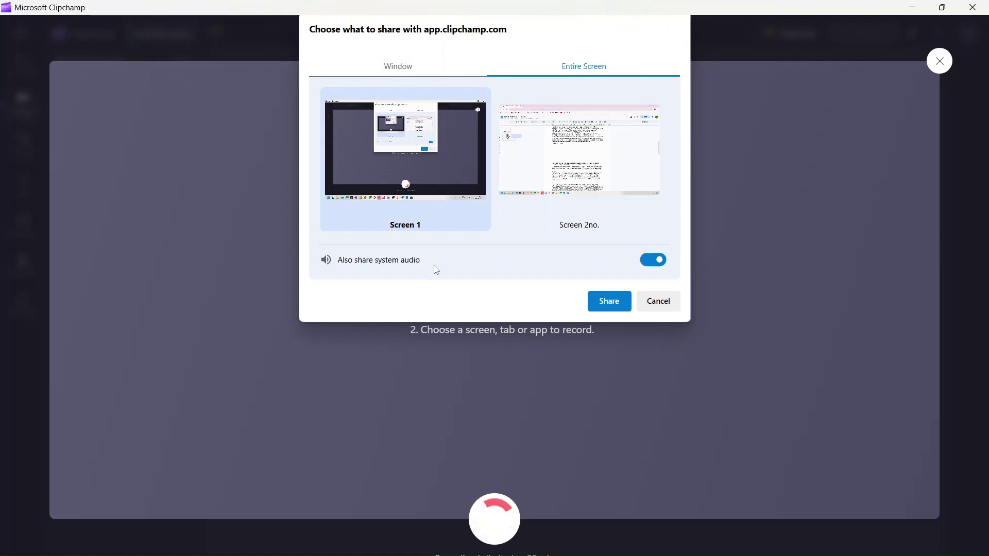
click(610, 302)
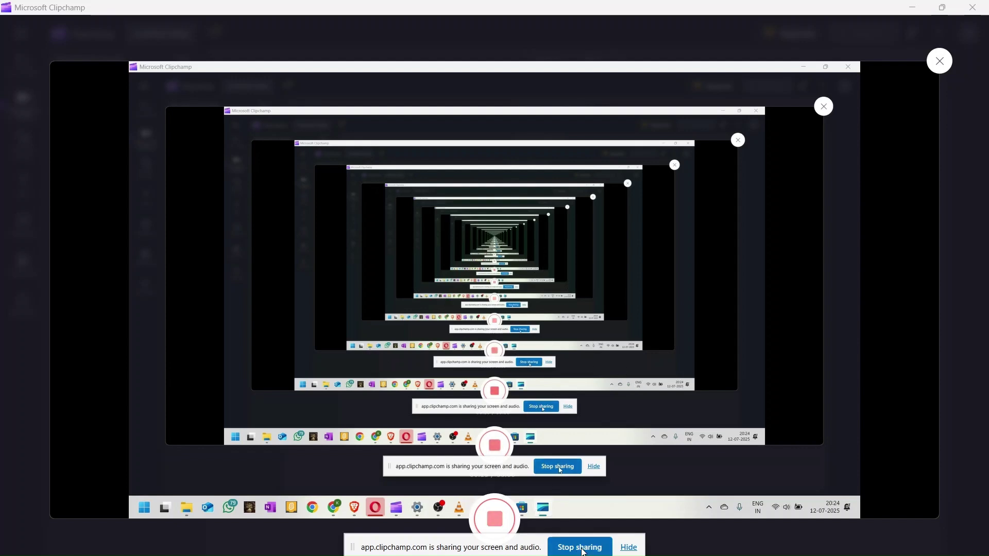
Step: Stop the screen recording, save it for editing, and scrub the timeline playhead to about 3.3 seconds
click(582, 548)
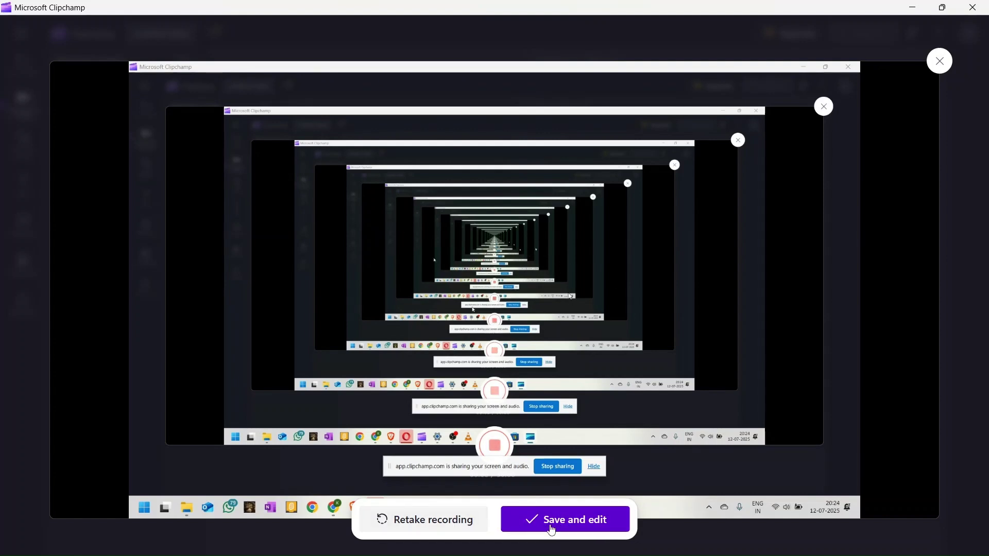
click(551, 528)
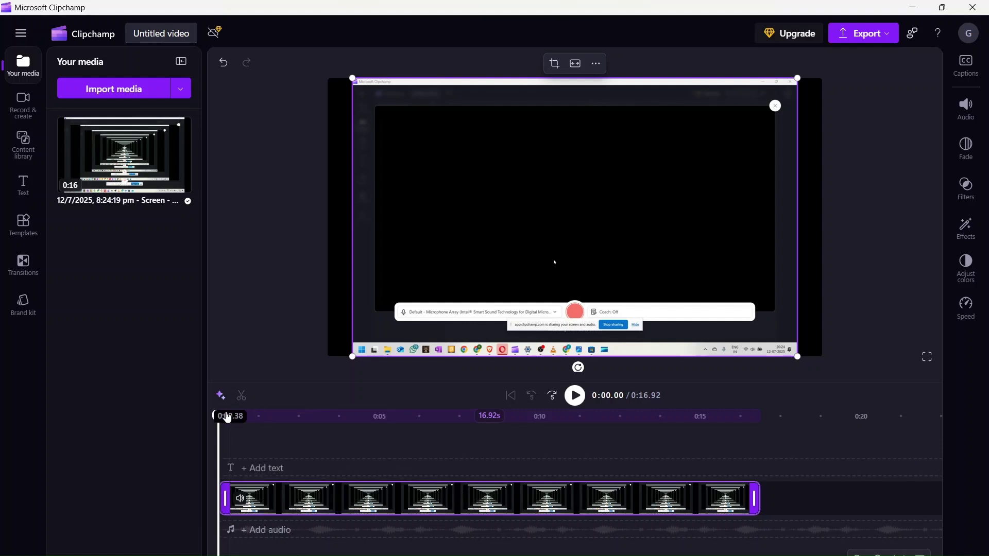
drag(218, 416, 452, 427)
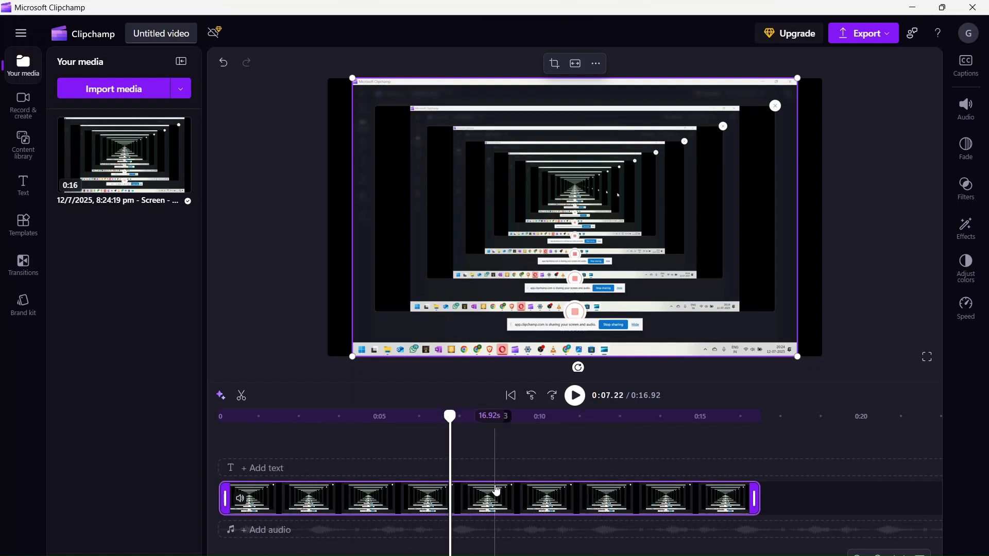
drag(449, 418, 324, 416)
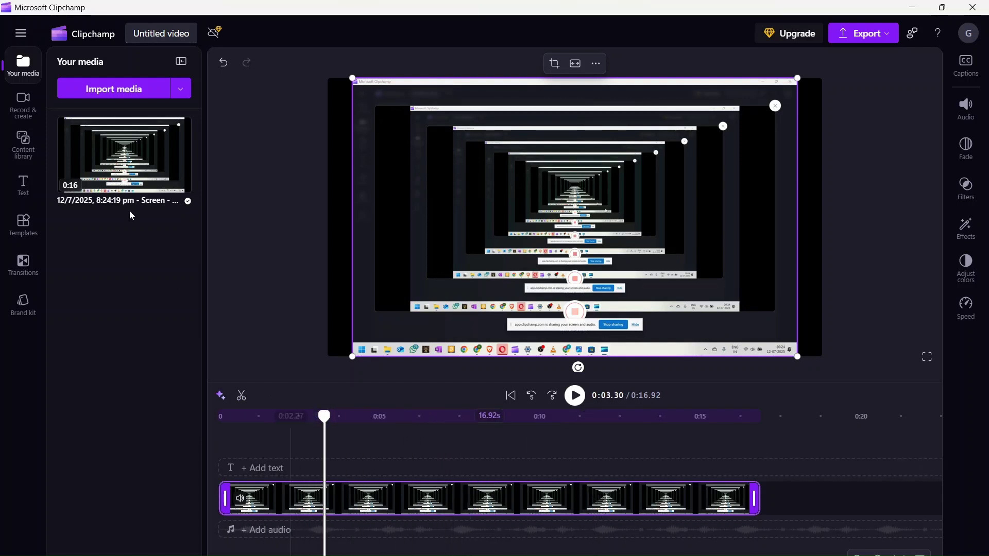
Step: Record an audio-only narration with the default microphone array and save it for editing
click(27, 110)
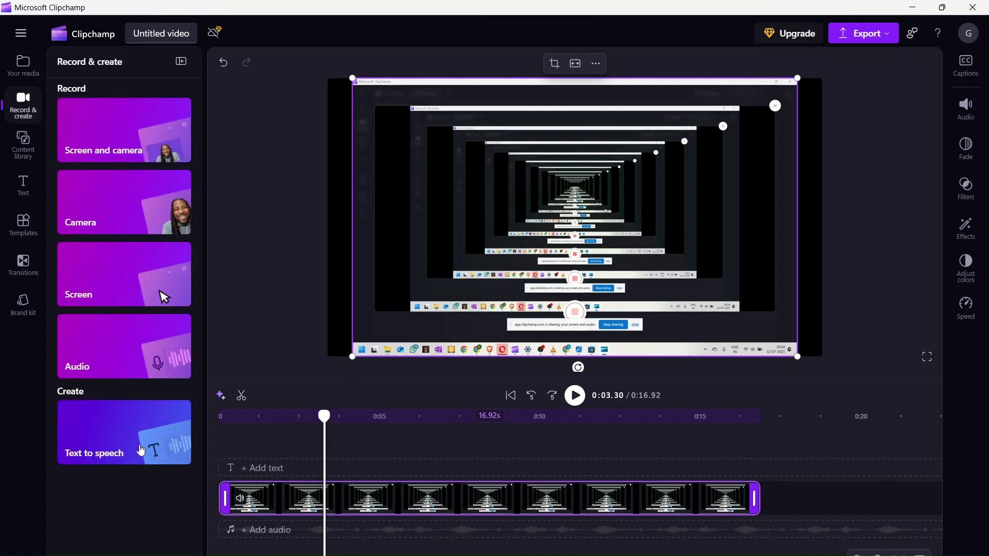
click(173, 364)
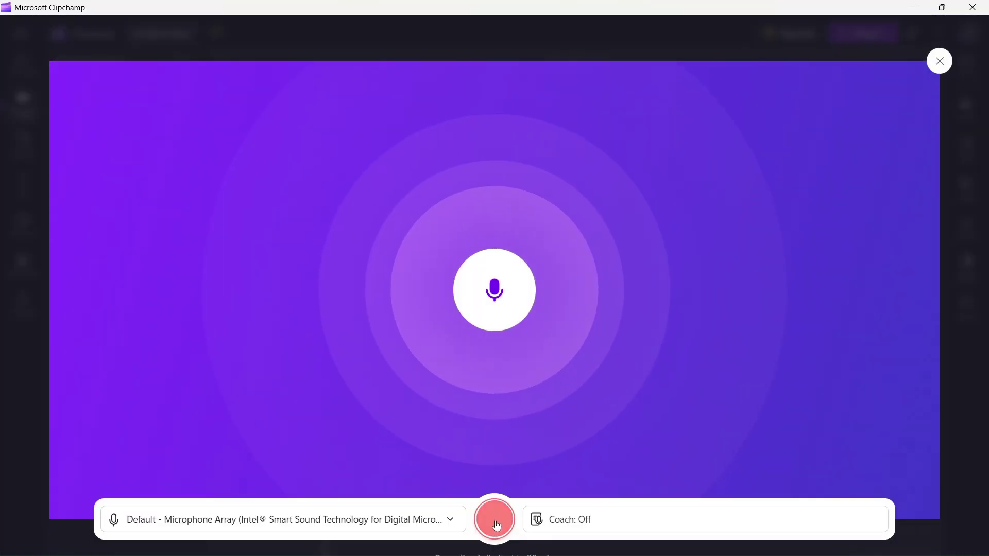
click(494, 520)
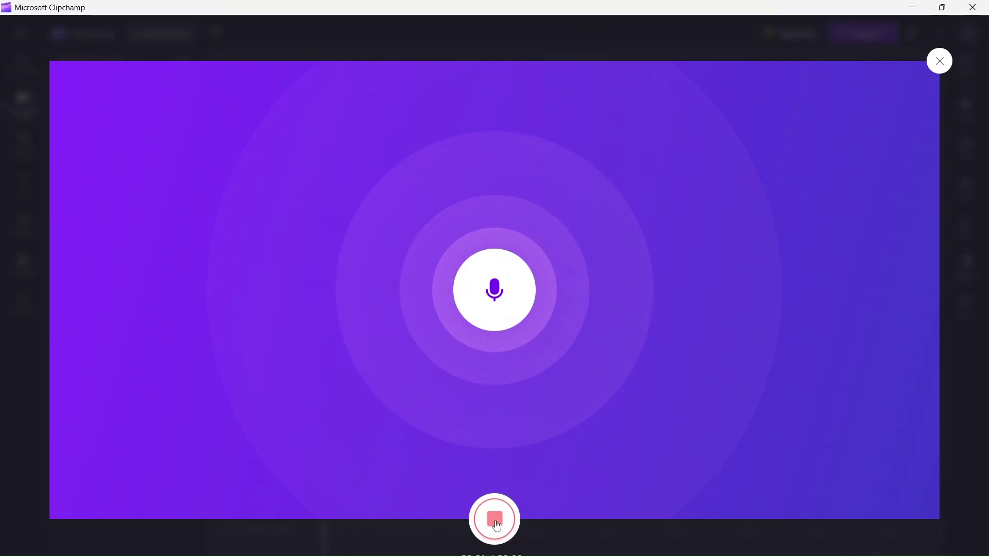
click(496, 523)
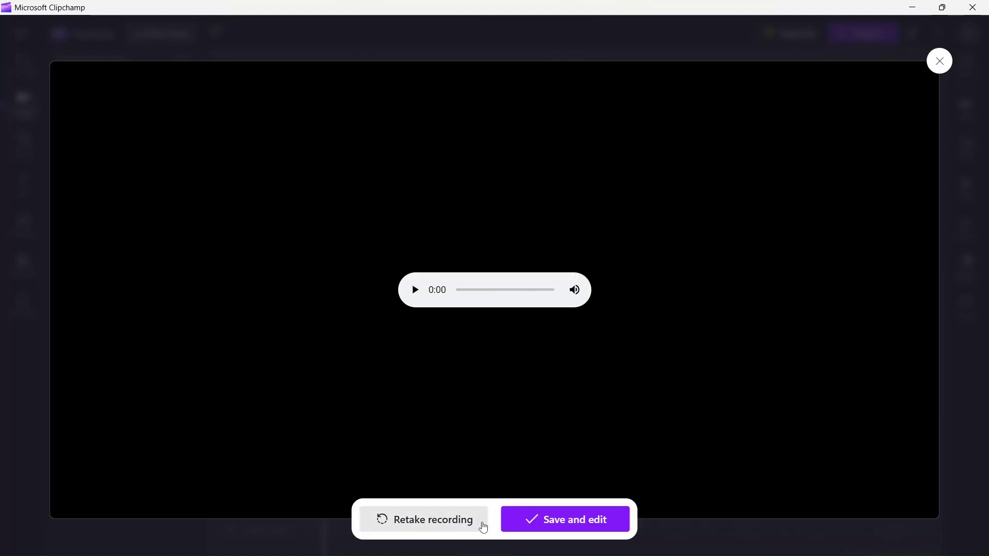
click(554, 523)
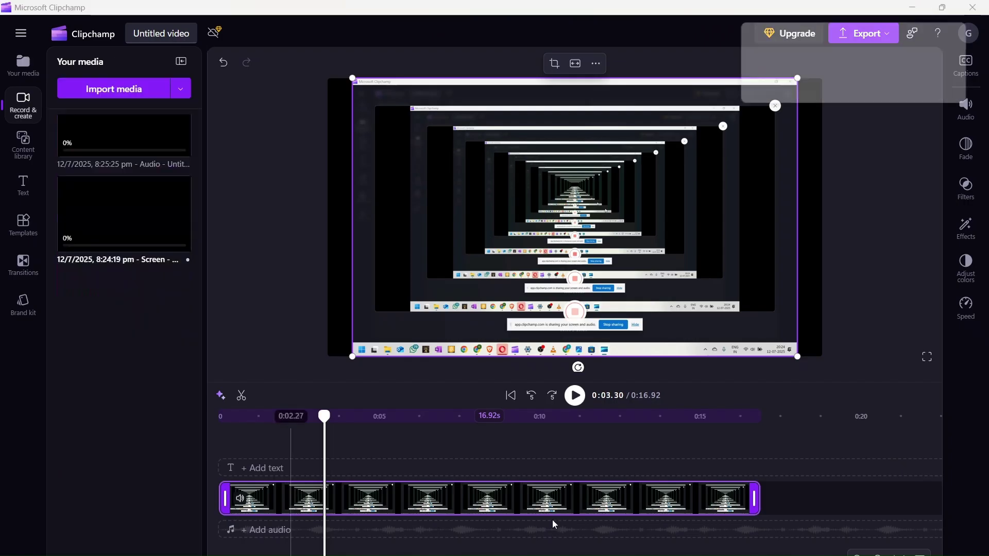
mouse_move(125, 159)
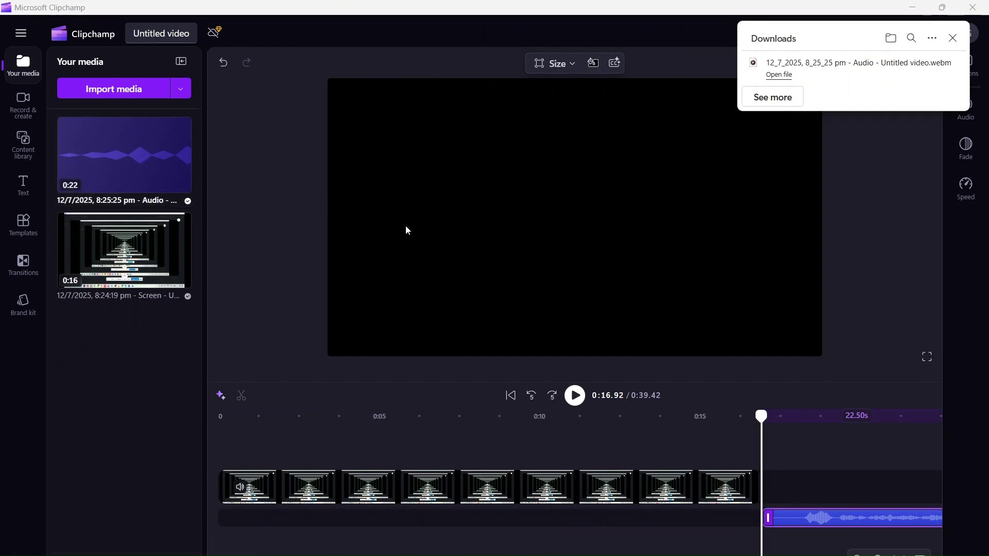
Step: Return the playhead to the start and move the audio recording beneath the screen clip so it begins at 0 seconds
drag(765, 417, 216, 418)
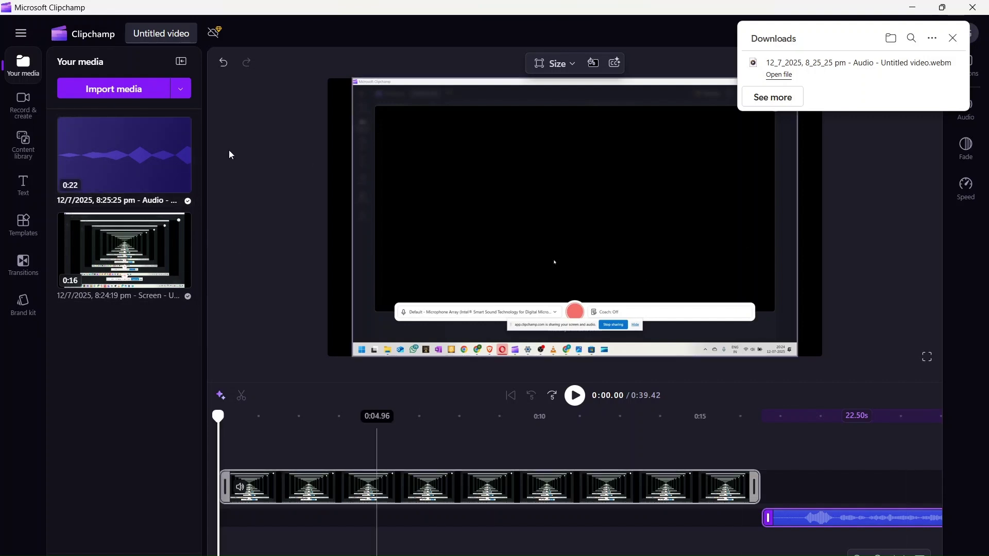
mouse_move(81, 192)
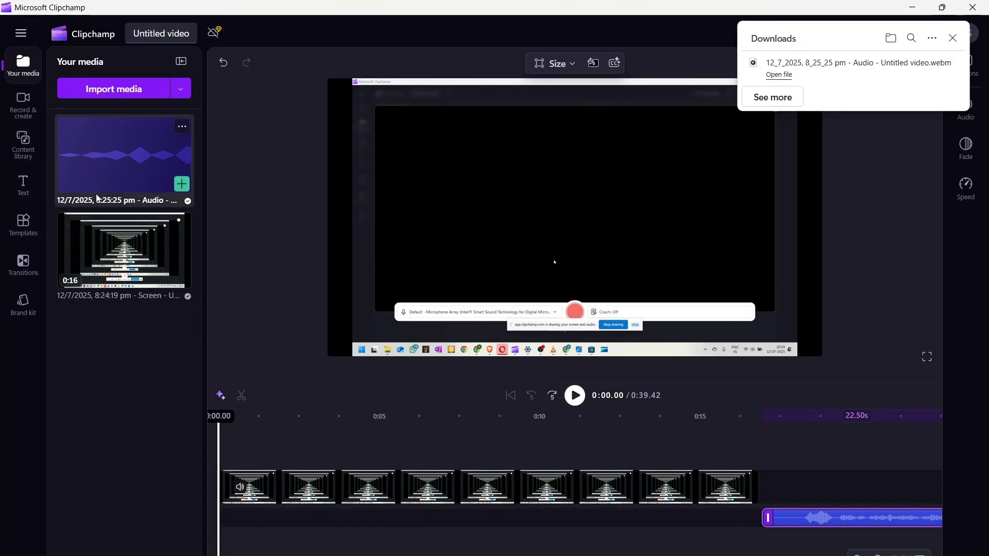
mouse_move(107, 269)
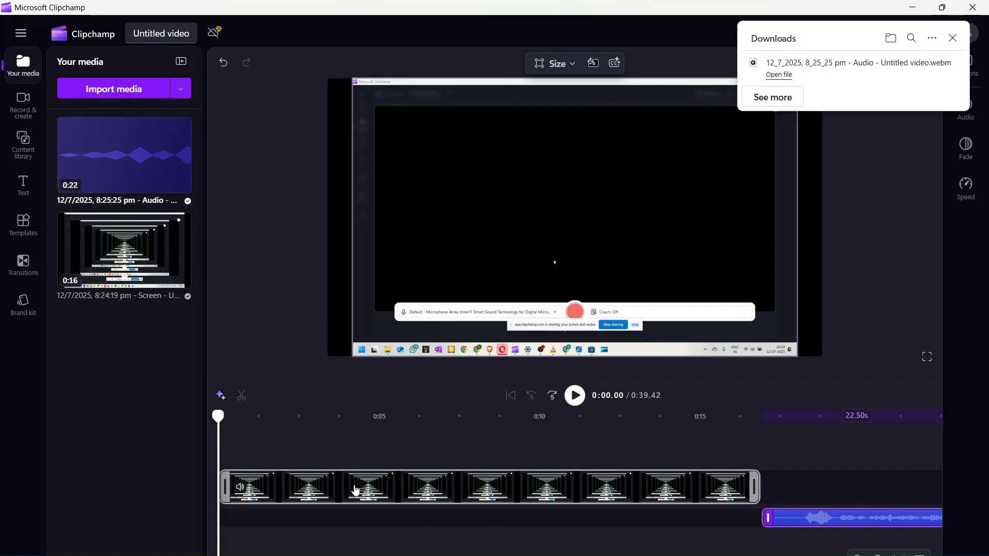
click(406, 495)
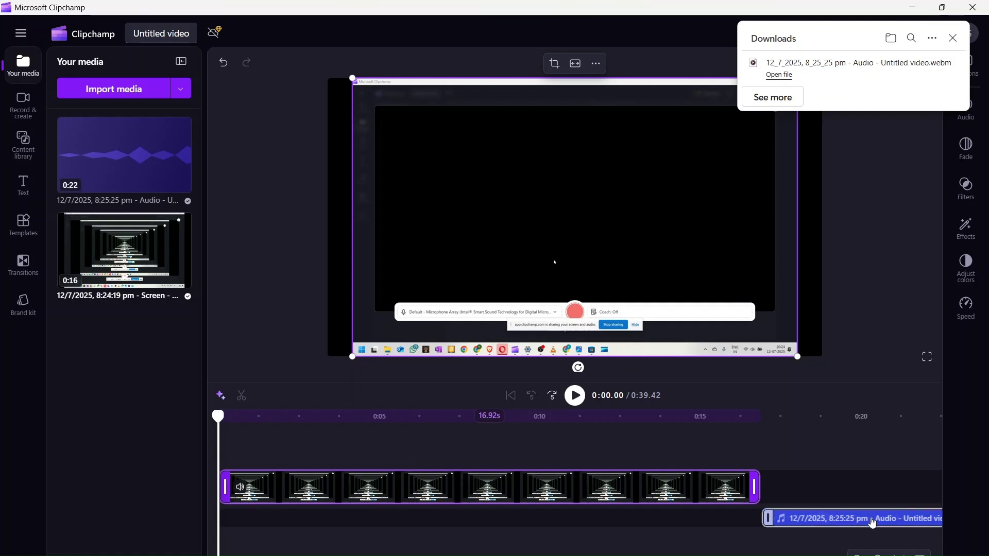
drag(872, 524, 306, 518)
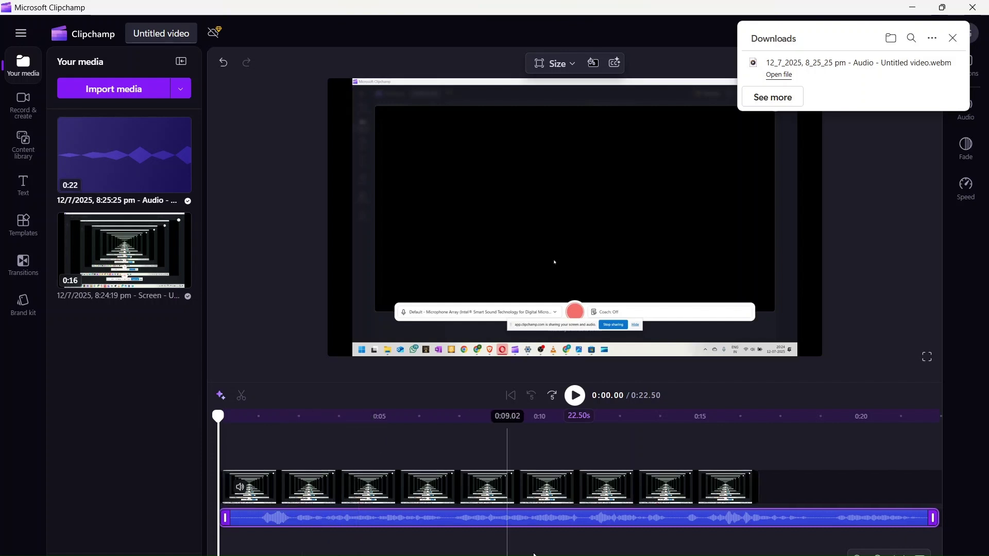
Step: Delete the audio clip from the timeline and add the audio recording again from the project media
key(Delete)
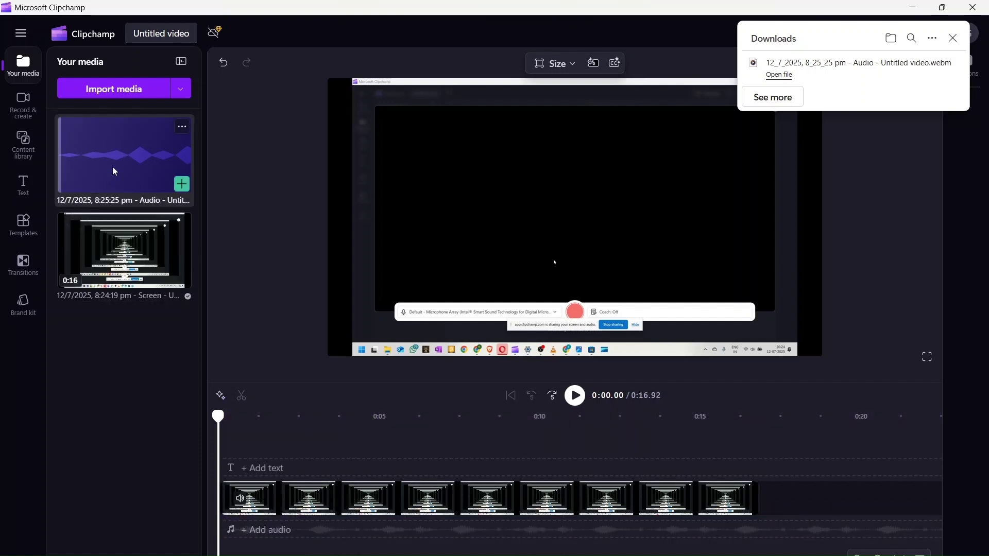
click(182, 184)
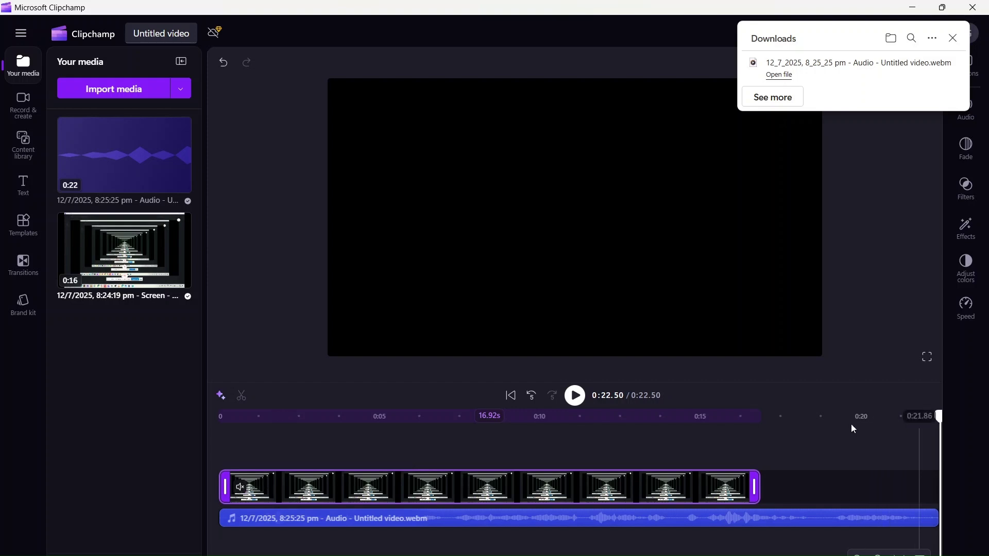
Step: Play the combined screen and audio clips from the start, pause at about 10 seconds, and dismiss the Downloads pop-up
click(558, 435)
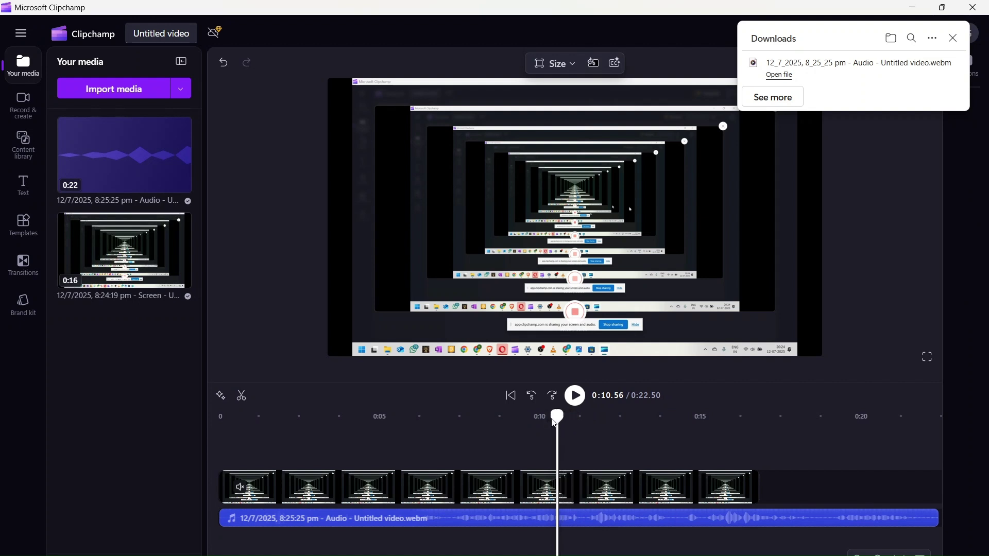
drag(536, 419, 183, 429)
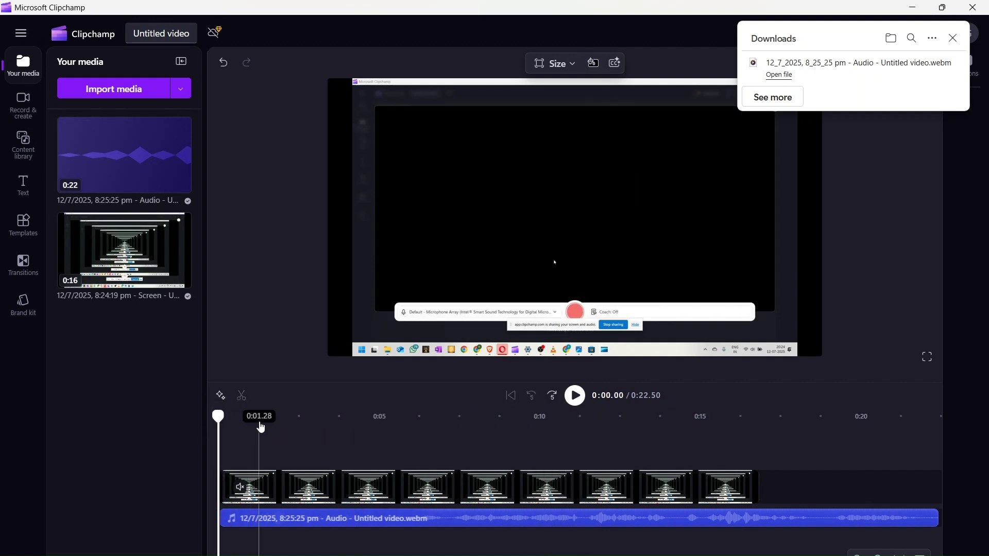
click(575, 400)
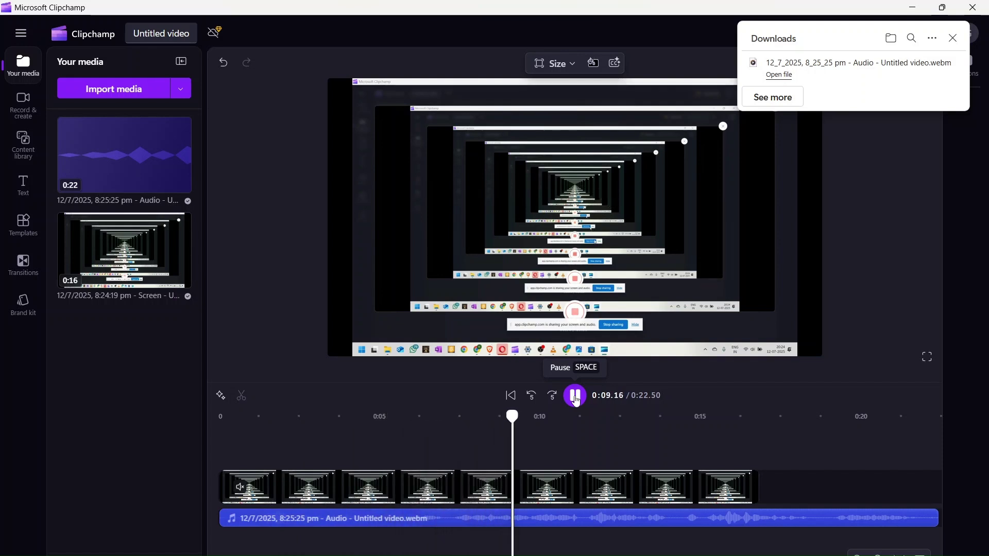
click(575, 397)
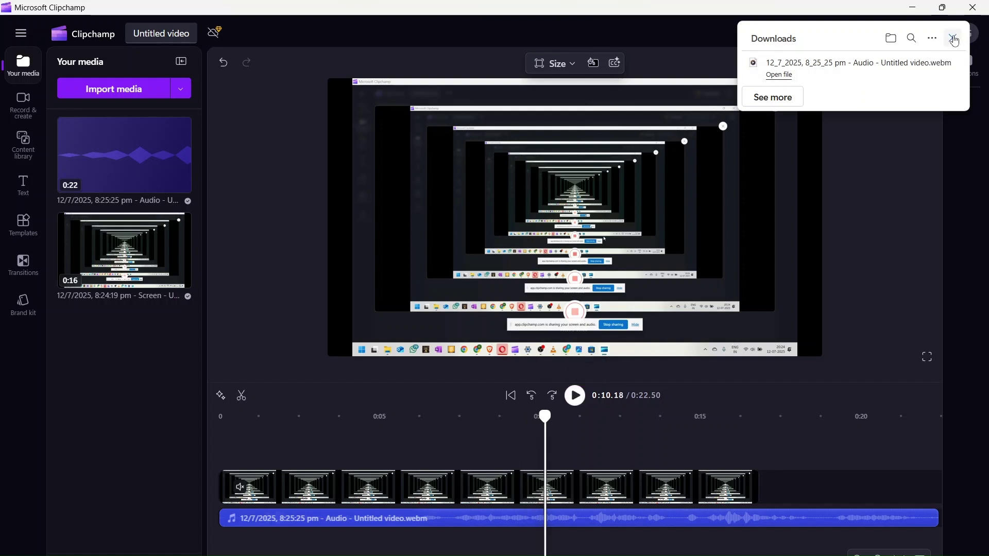
click(953, 39)
Step: Split the screen recording clip on the timeline at about 4.7 seconds
click(453, 492)
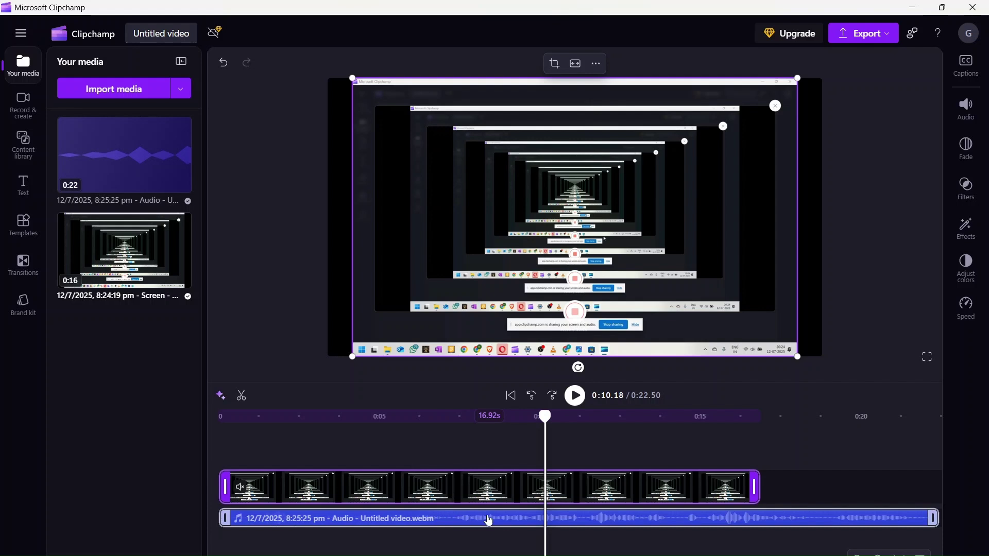
drag(546, 416, 318, 416)
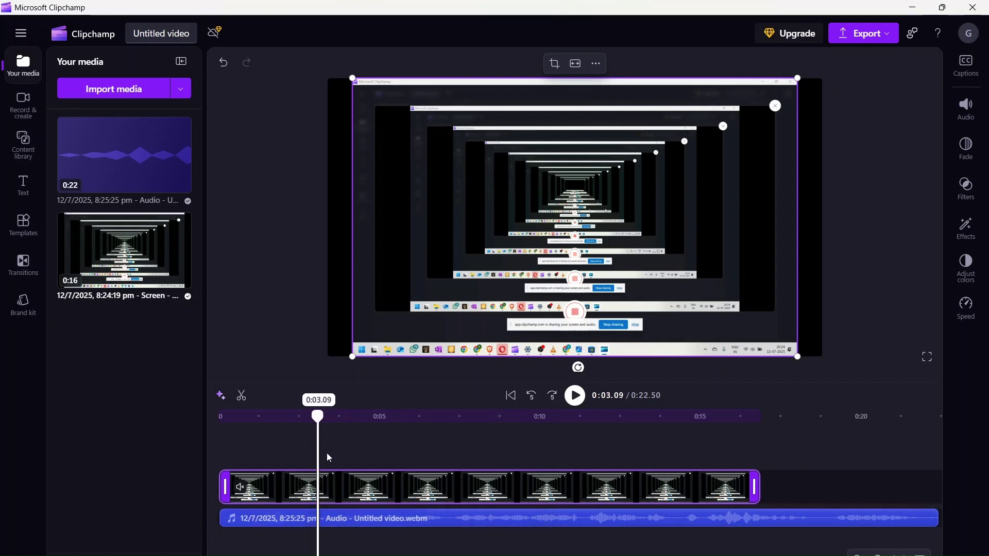
click(327, 454)
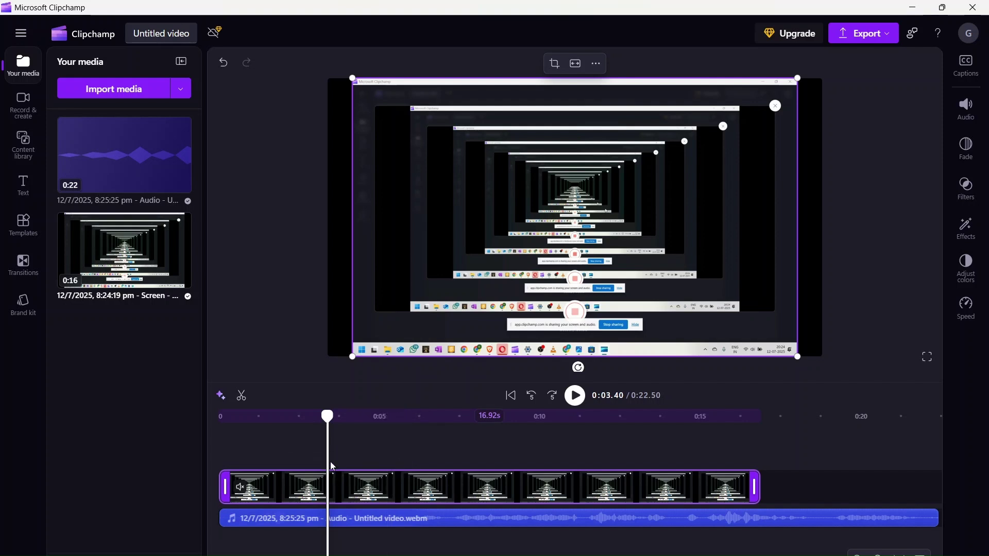
drag(334, 422, 371, 422)
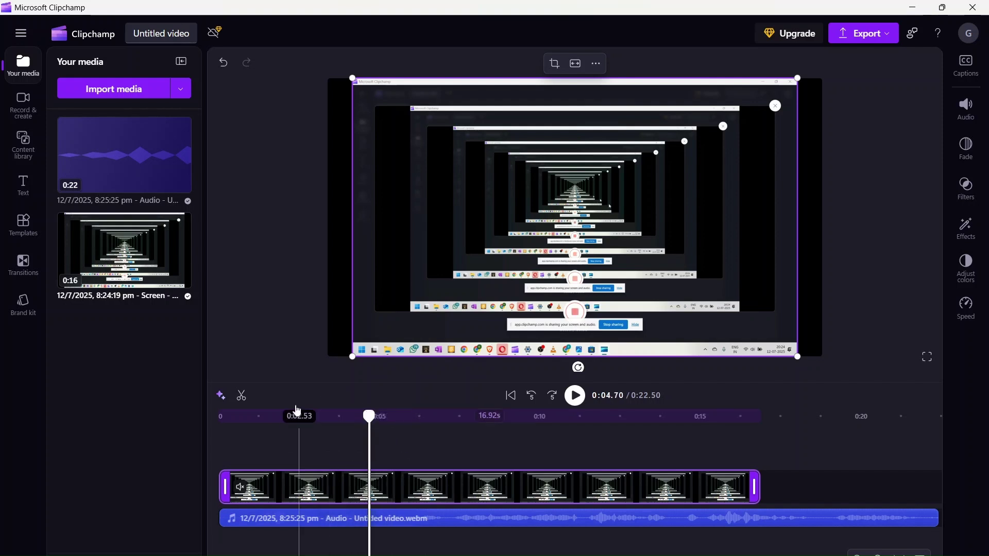
click(392, 508)
click(242, 395)
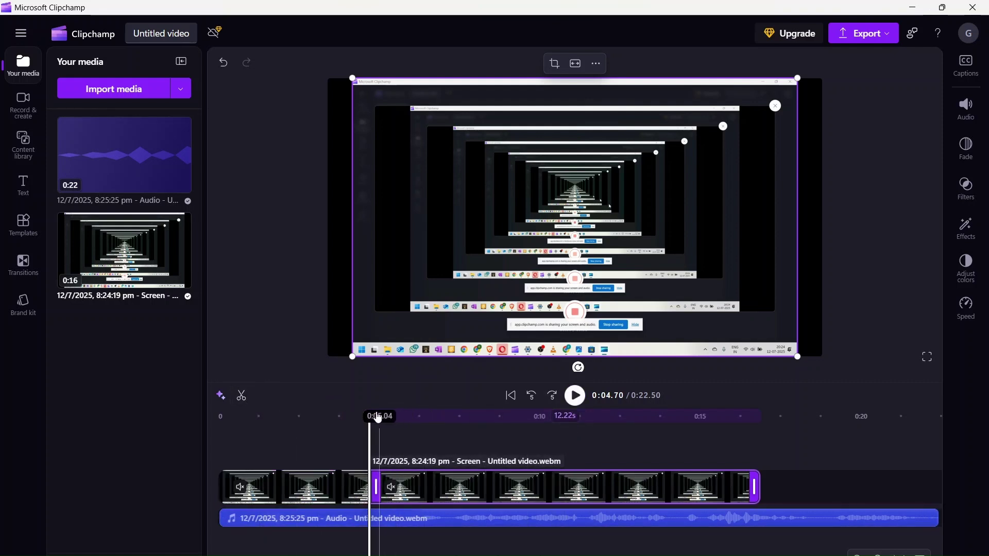
Step: Split the screen clip again at about 7.5 seconds, delete the section between the two cuts, and close its gap
drag(371, 416, 468, 424)
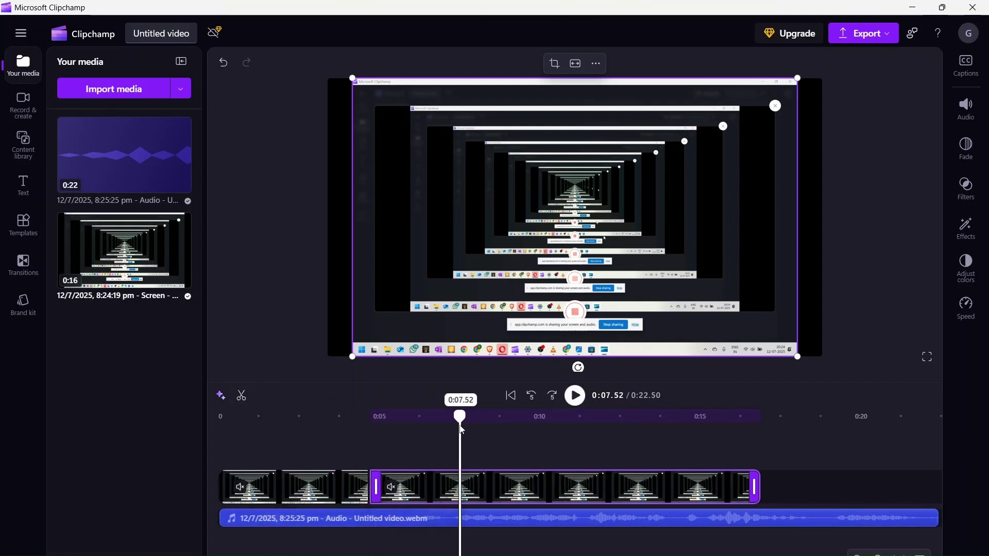
click(242, 396)
click(419, 491)
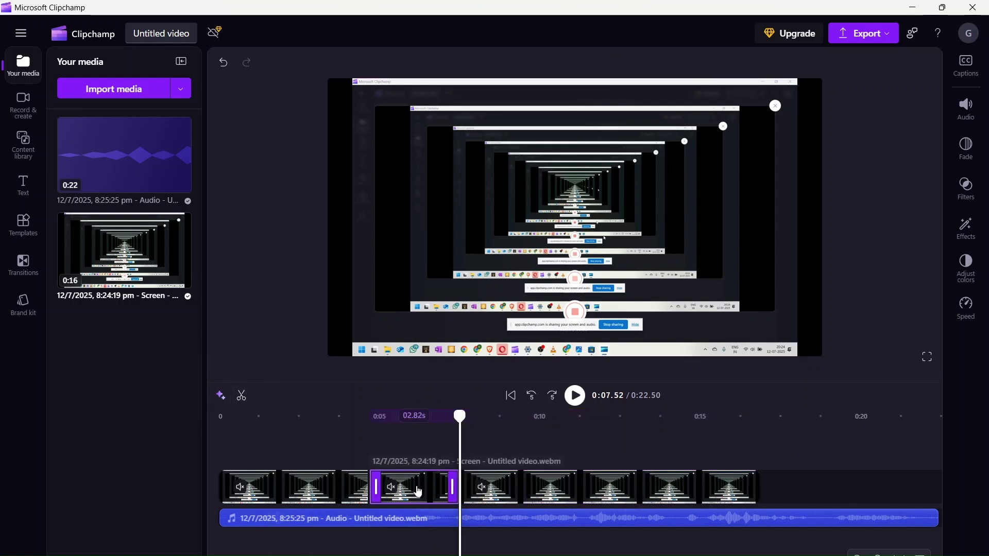
key(Delete)
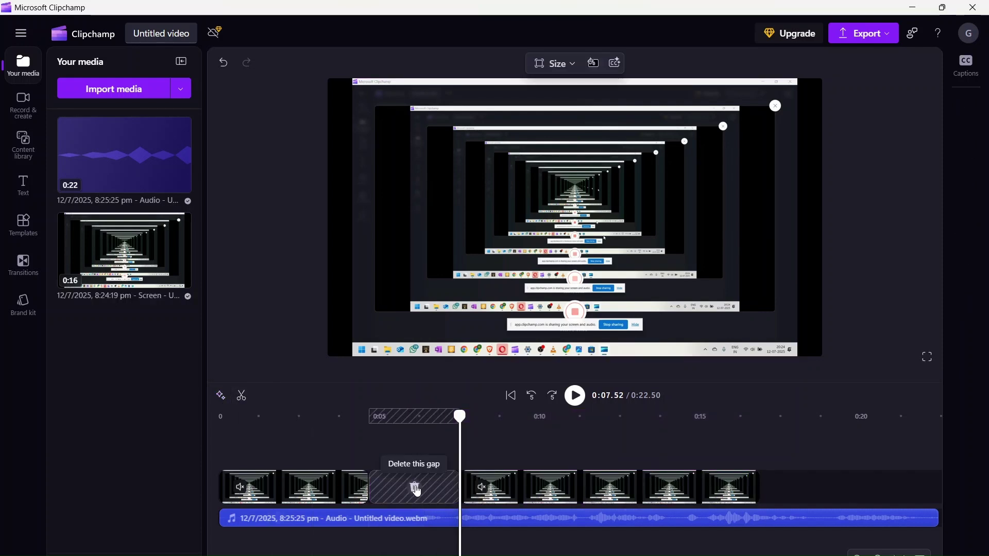
click(415, 489)
Step: Select the audio clip and second screen clip together and split both at about 6.45 and 10.03 seconds
click(387, 528)
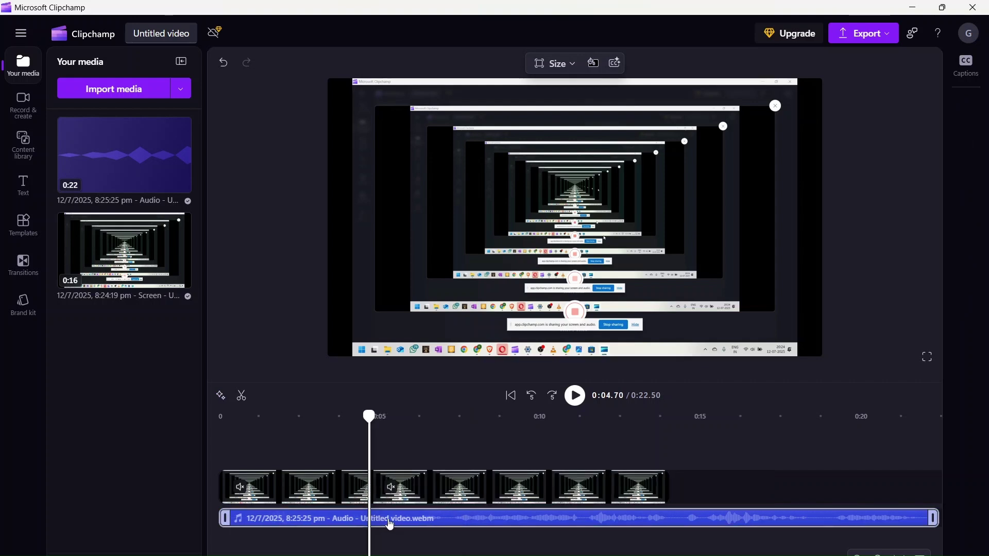
click(390, 523)
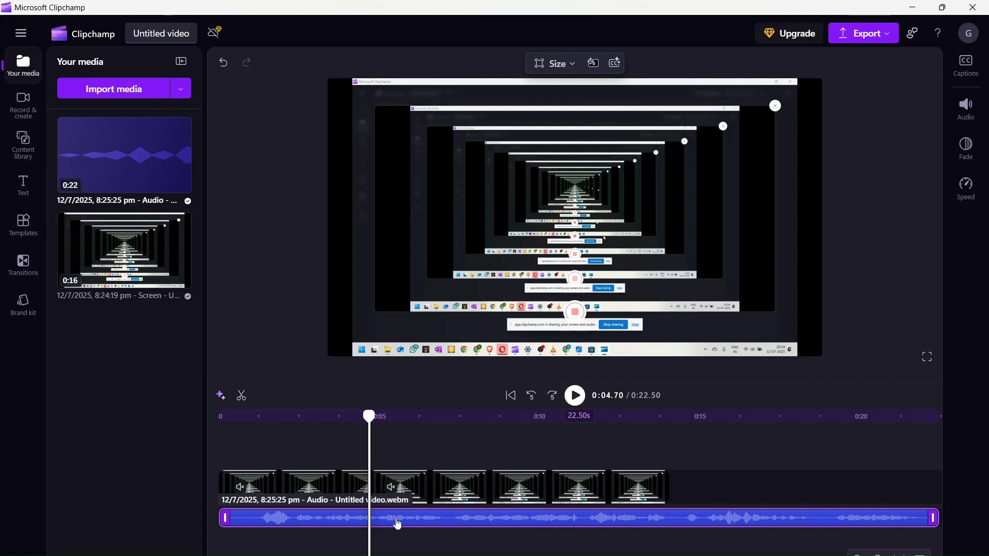
click(408, 490)
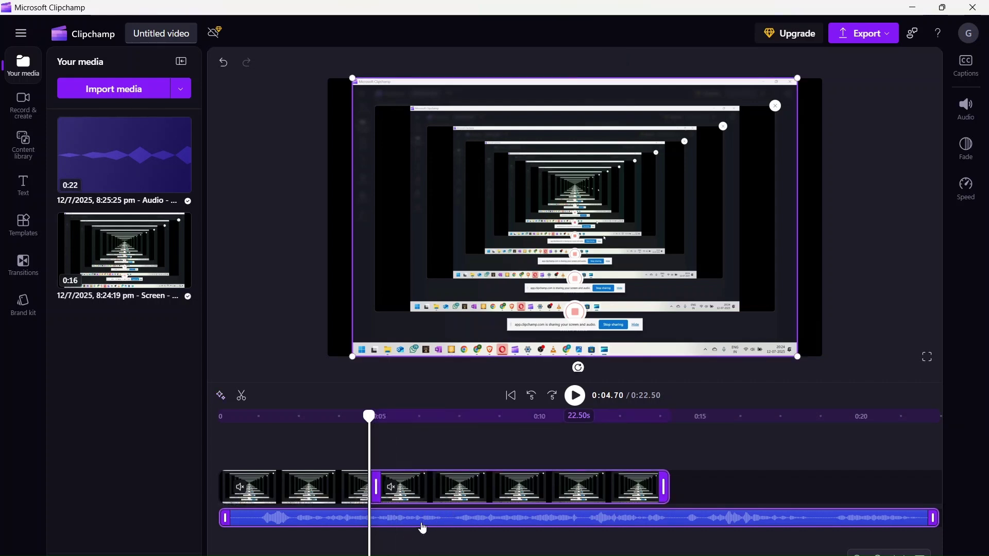
click(424, 427)
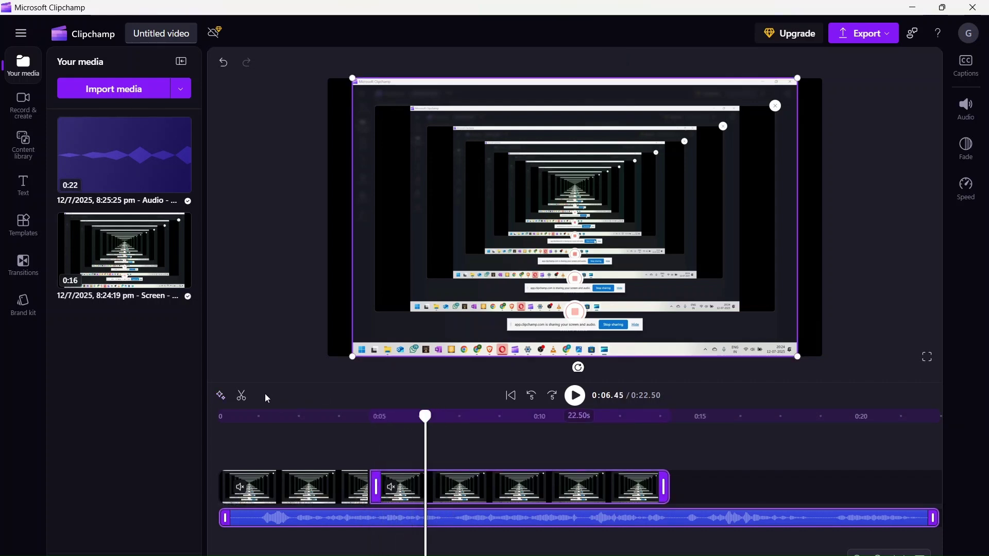
click(246, 403)
click(458, 427)
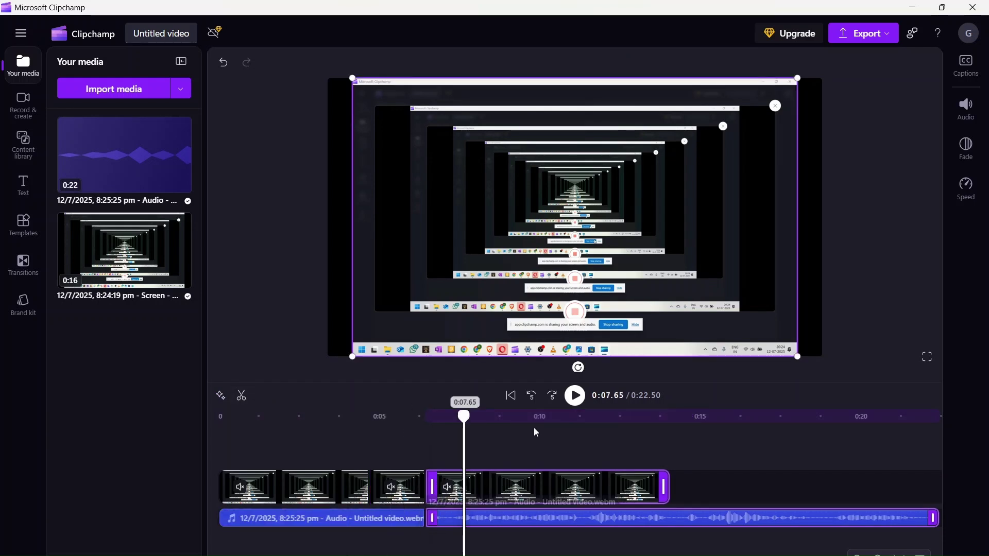
click(540, 426)
click(242, 396)
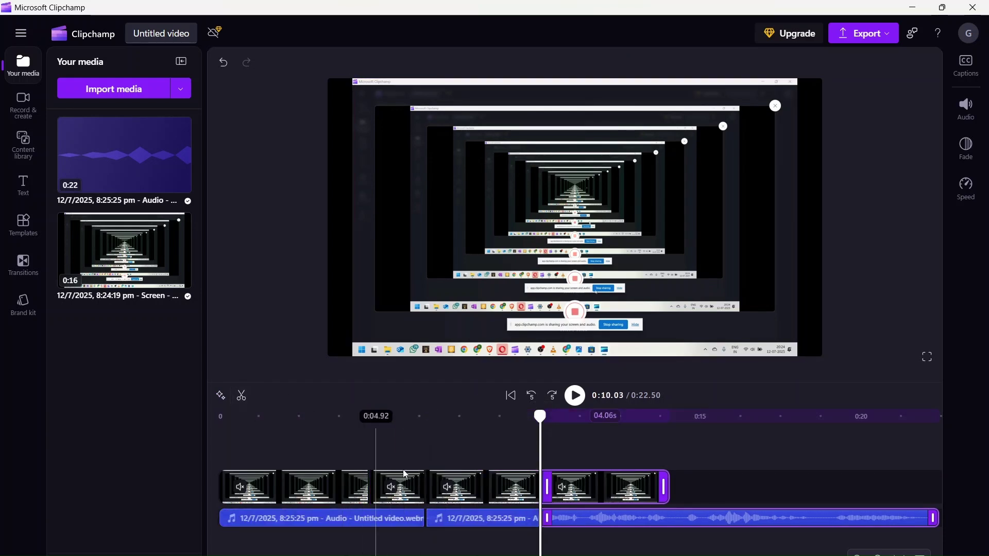
Step: Delete the screen and audio sections between 6.45 and 10.03 seconds, close both gaps, and move the playhead to about 5 seconds
click(486, 479)
key(Delete)
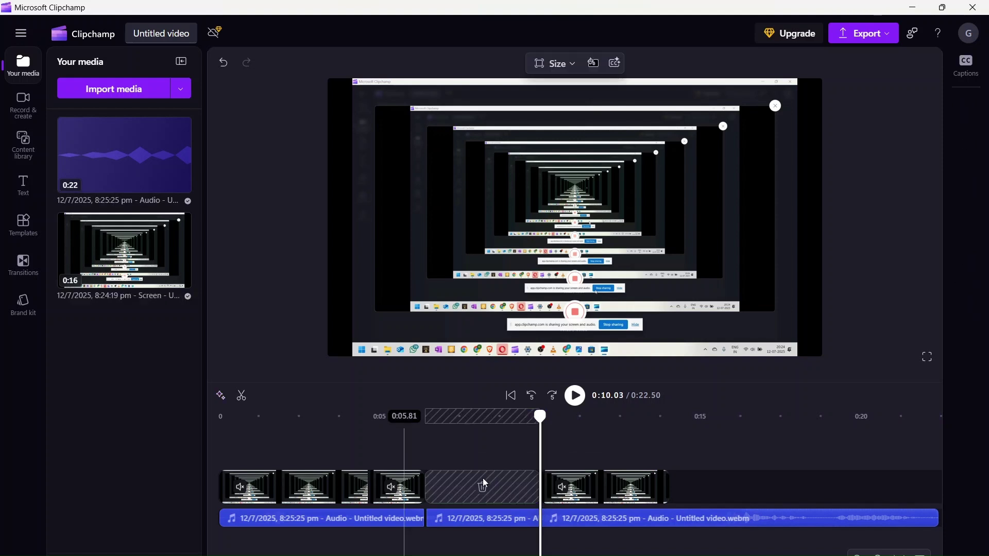
click(483, 488)
click(479, 514)
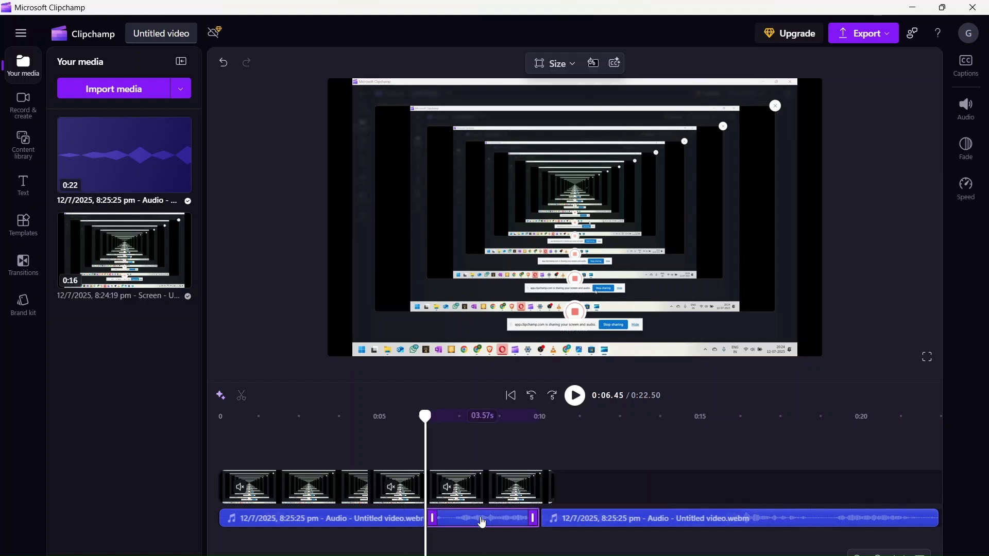
key(Delete)
click(483, 518)
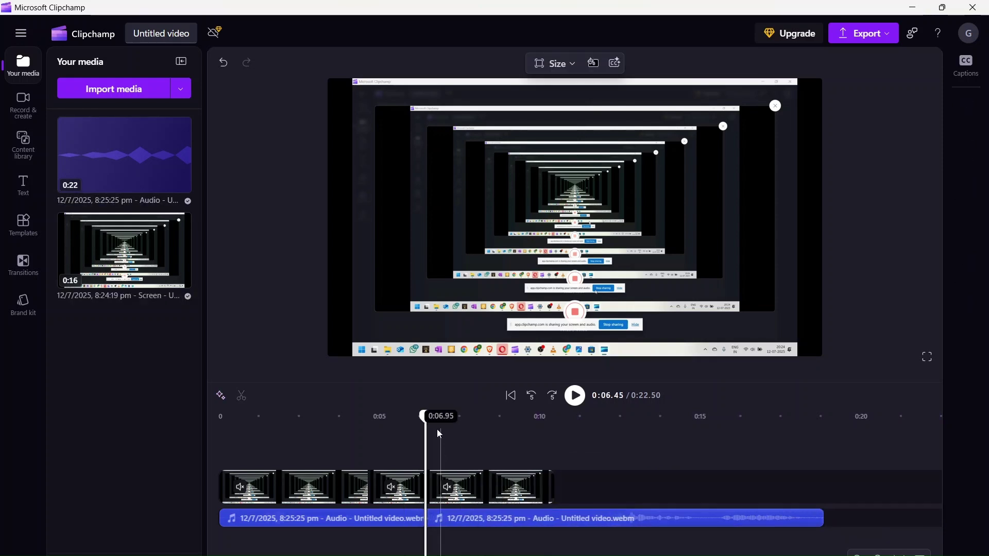
drag(423, 417, 379, 417)
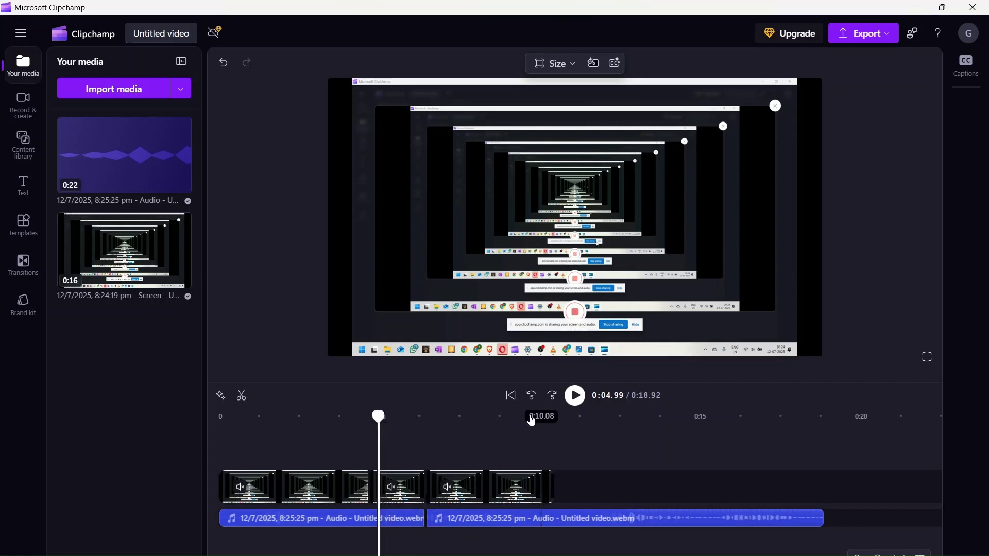
Step: Play back the trimmed section from about 5 seconds and return the playhead to about 4.1 seconds
click(575, 394)
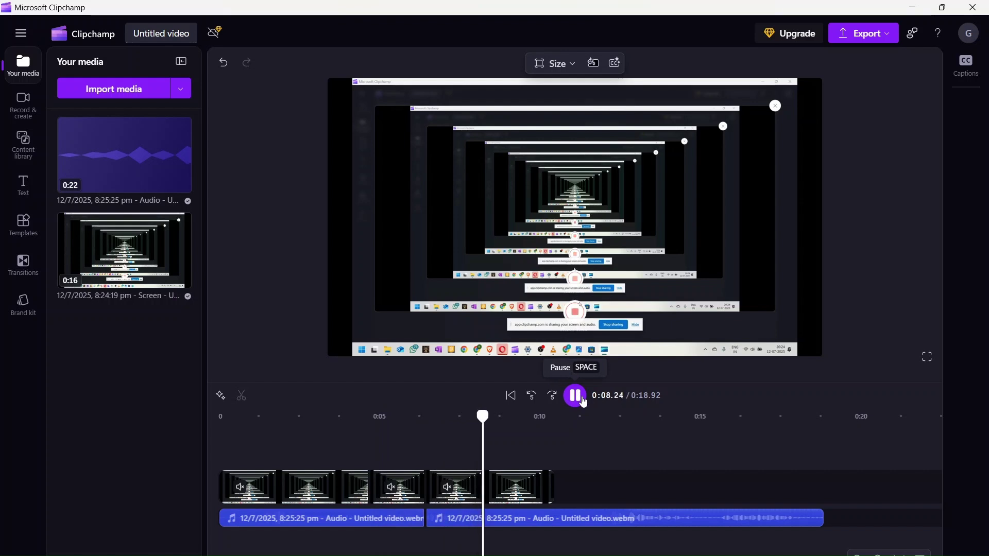
click(583, 401)
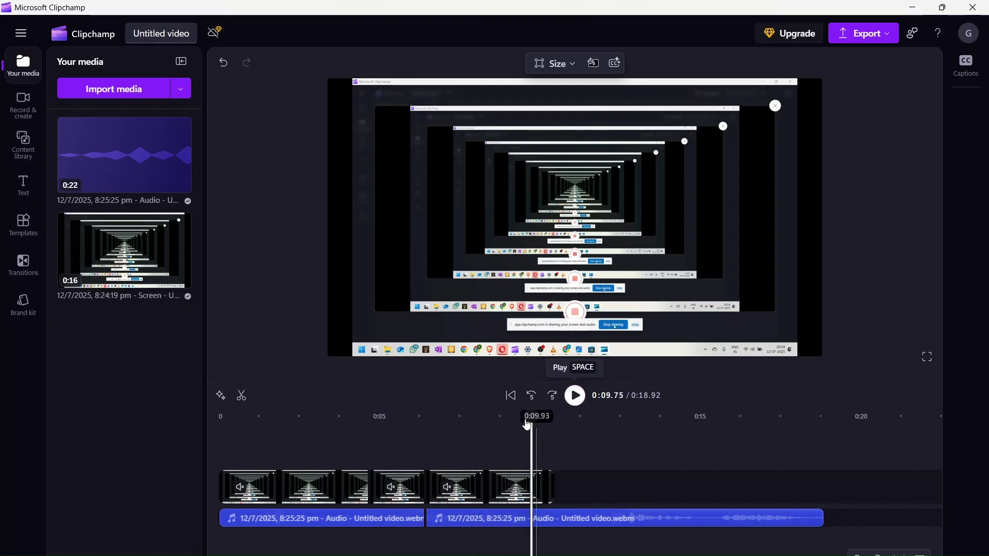
drag(531, 419, 350, 417)
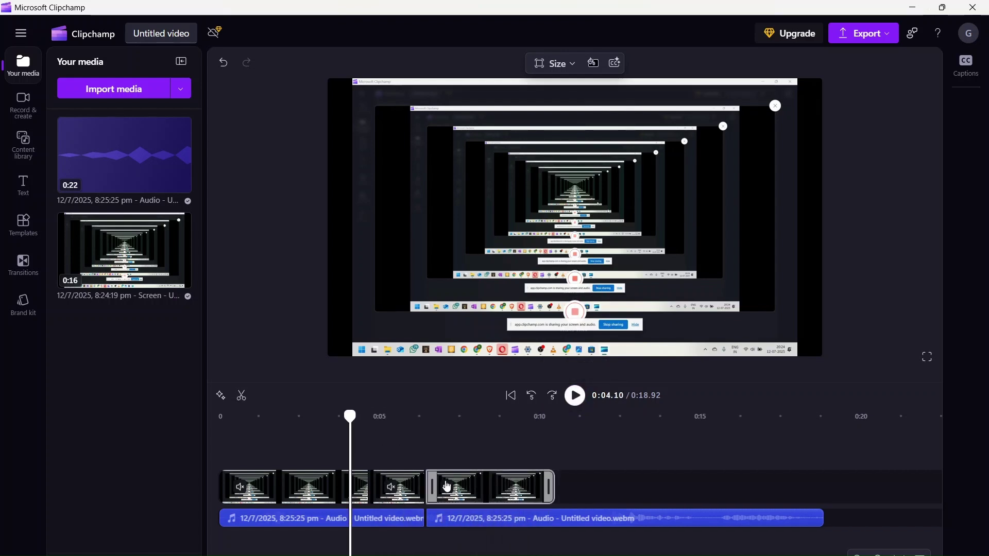
Step: Create a text-to-speech clip at about 4.1 seconds saying "Hi , Welcome to KidsTech Youtube Channel" and save it to the timeline
click(26, 106)
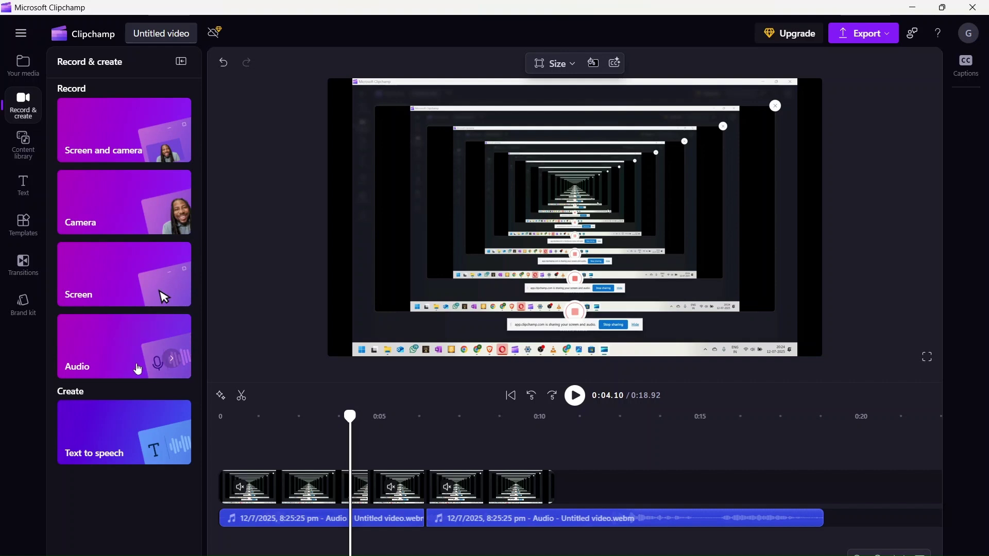
click(103, 445)
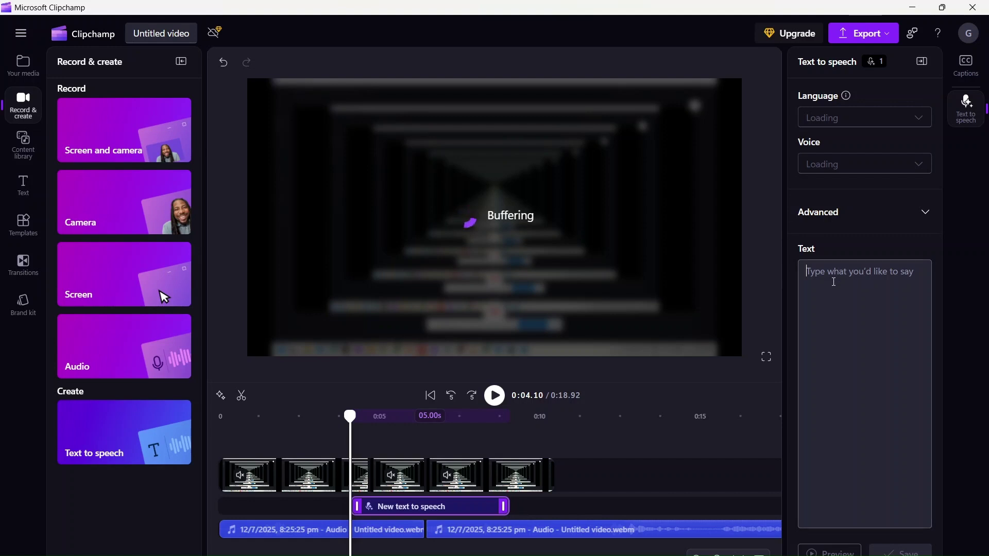
click(811, 302)
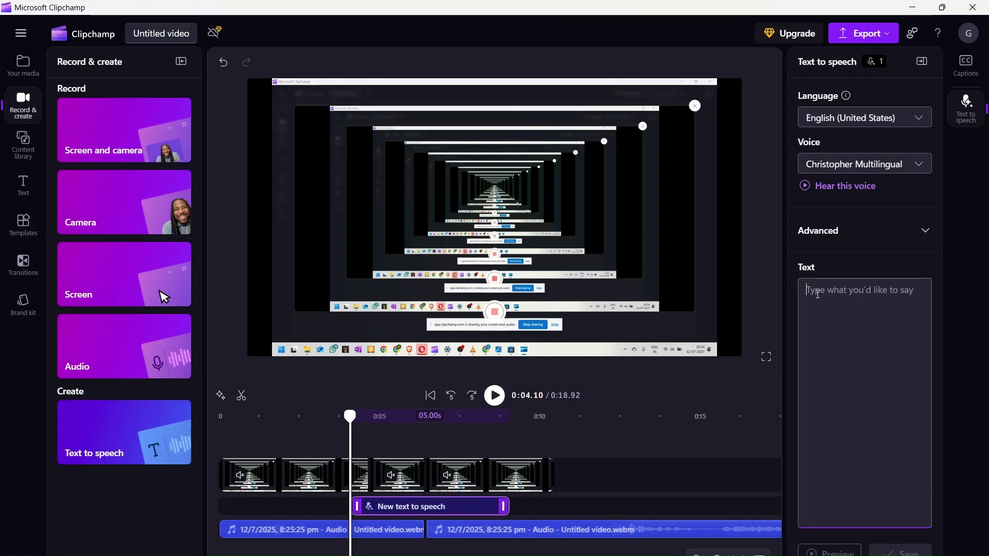
text(o K)
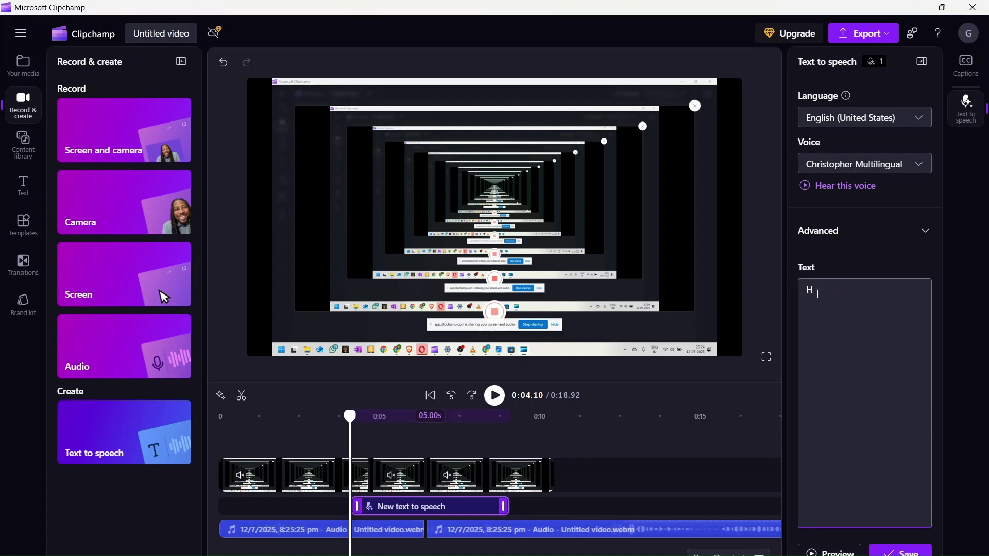
text(idsTech)
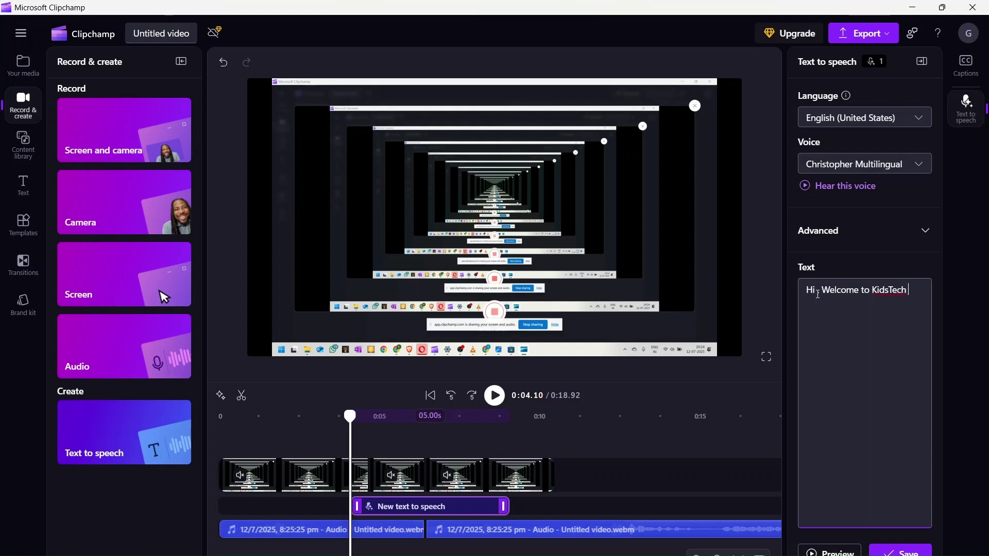
text( Youtube Channel)
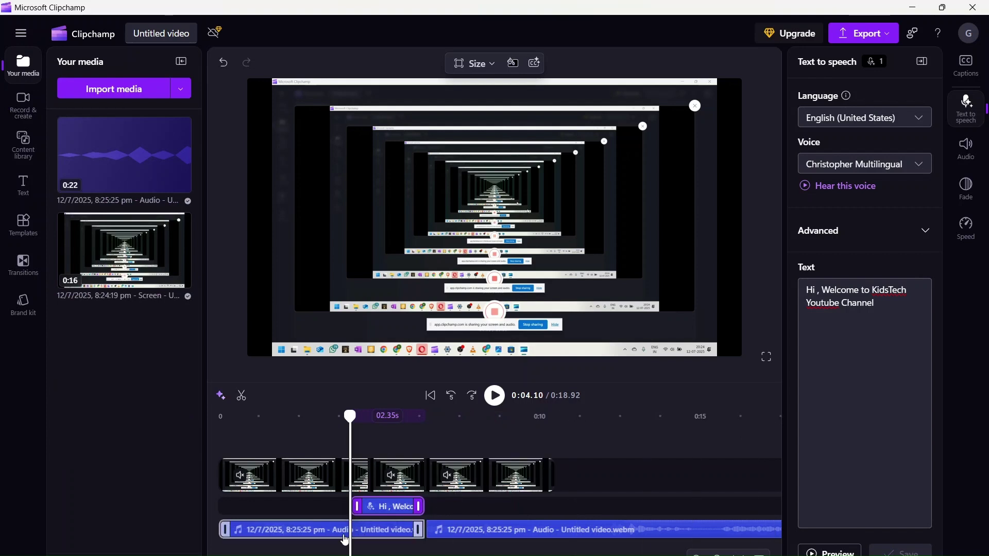
Step: Mute the first recorded audio clip and play back the text-to-speech section to check how it sounds
click(312, 534)
click(308, 536)
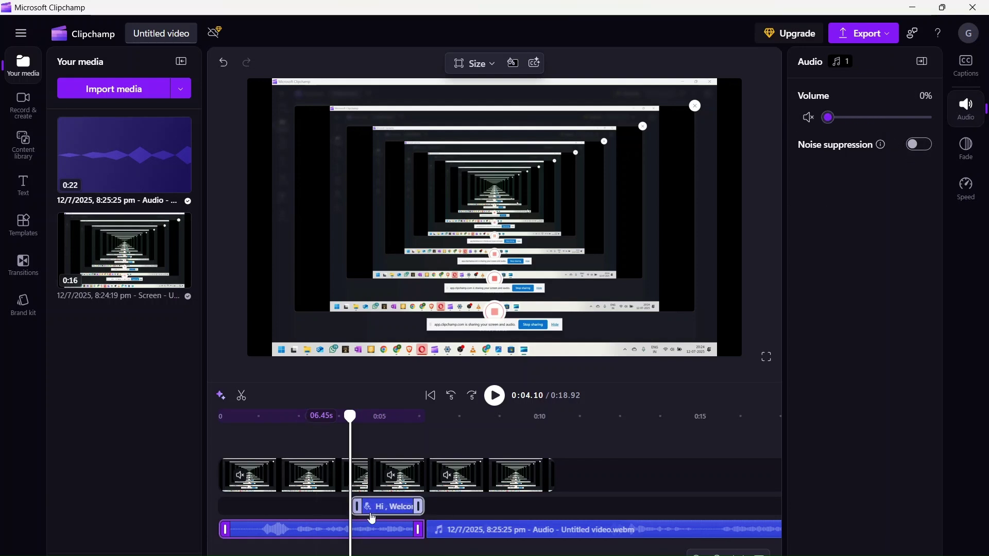
drag(350, 416, 343, 419)
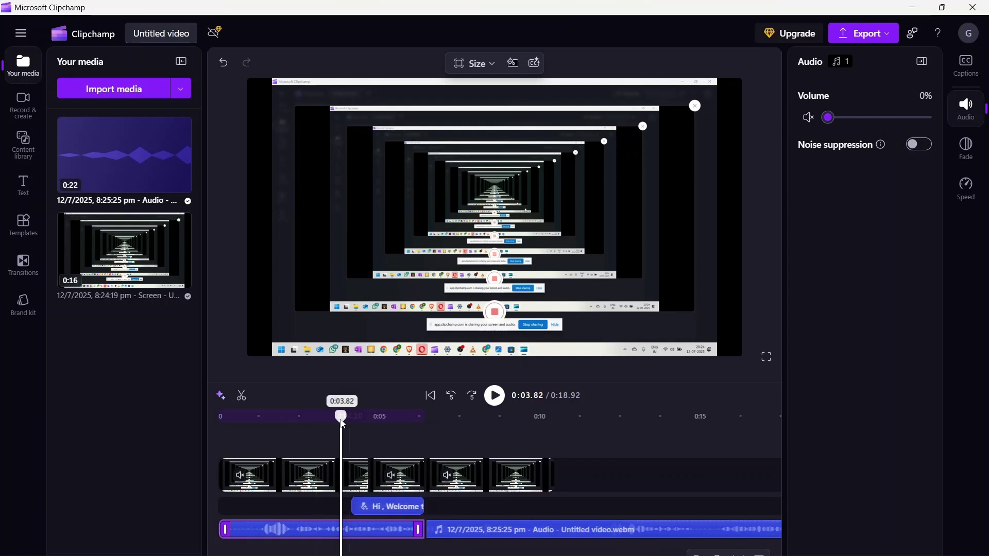
click(493, 400)
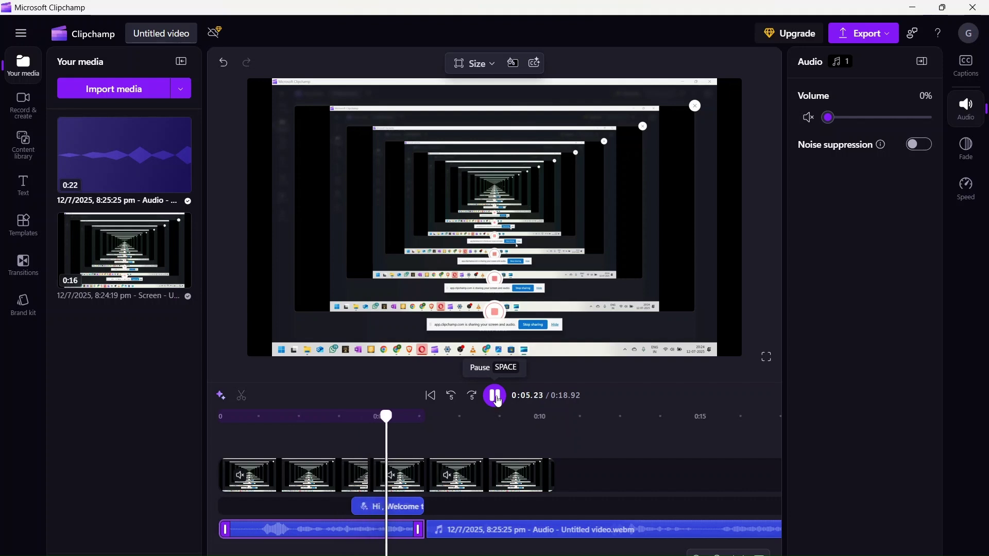
click(493, 401)
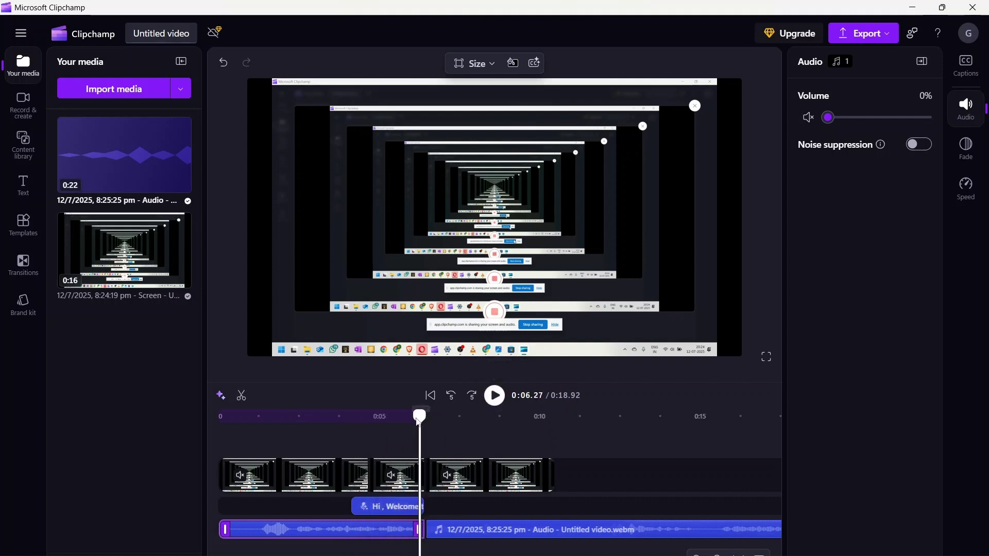
click(312, 416)
click(495, 396)
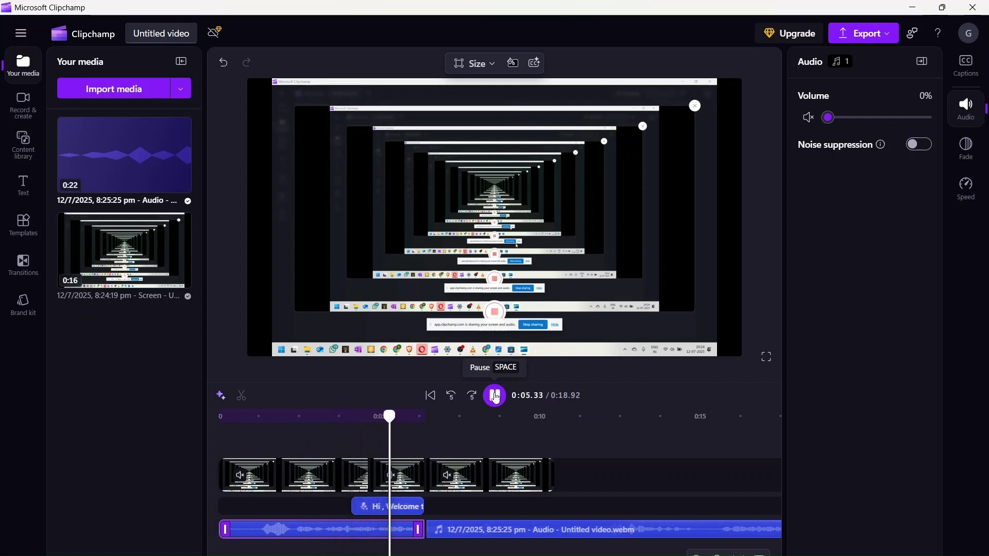
Step: Delete both recorded audio clips from the timeline, keeping only the text-to-speech clip under the screen recording
click(435, 530)
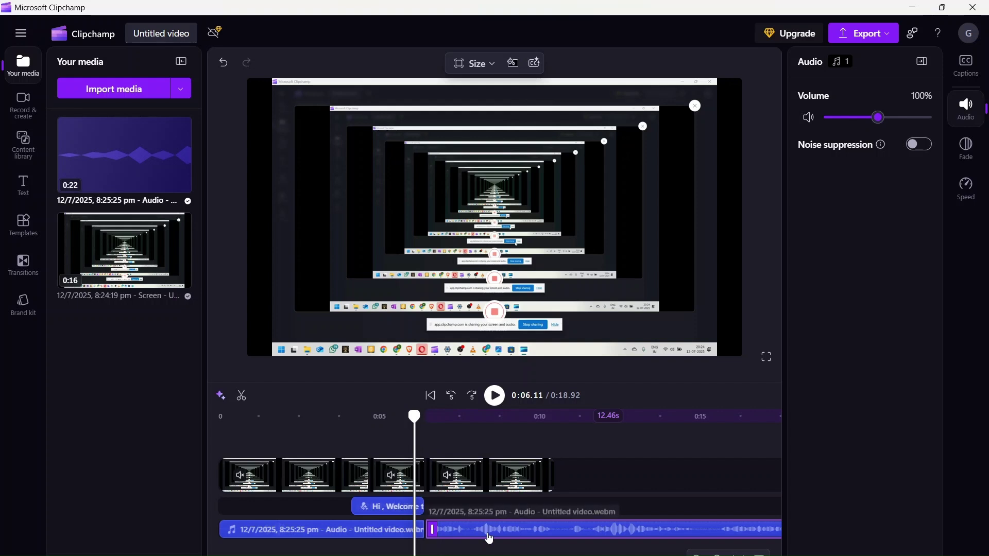
key(Delete)
click(396, 536)
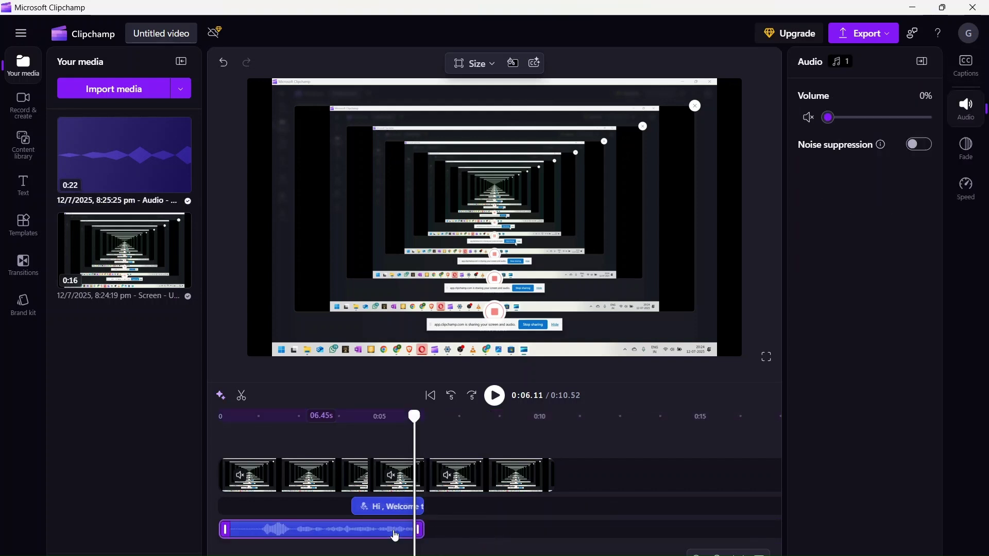
key(Delete)
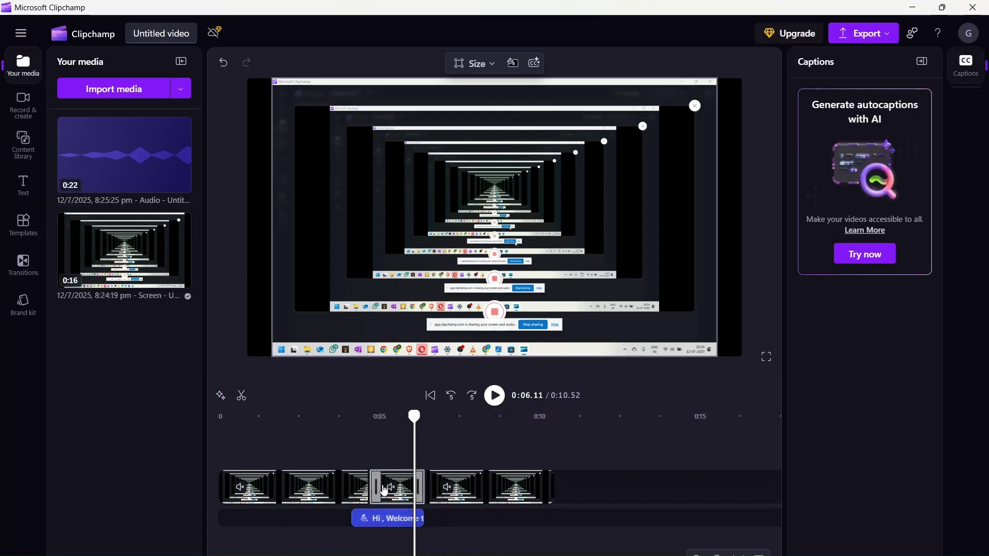
Step: Move the text-to-speech clip to the start of the timeline and play it back from the beginning
click(358, 494)
click(383, 518)
drag(383, 518, 248, 510)
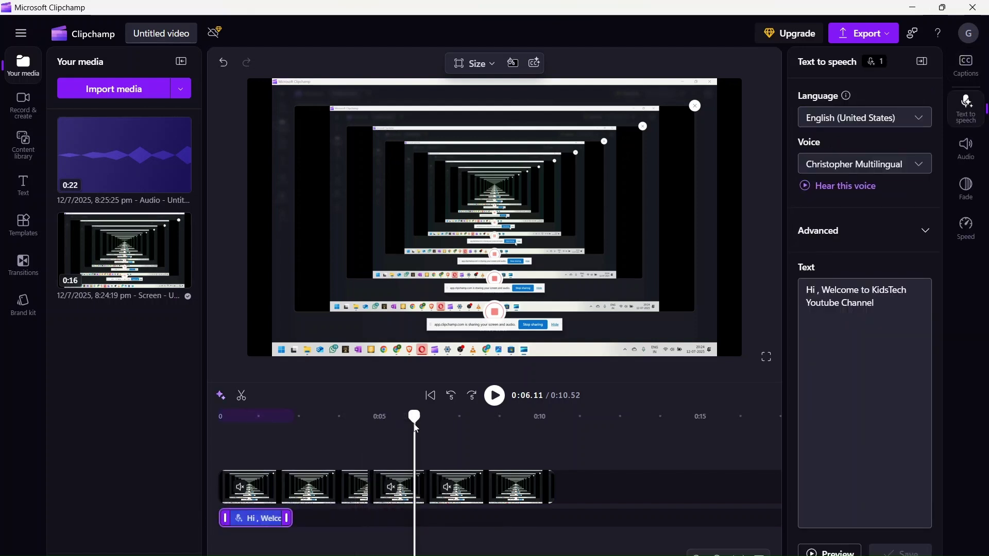
click(219, 416)
click(495, 397)
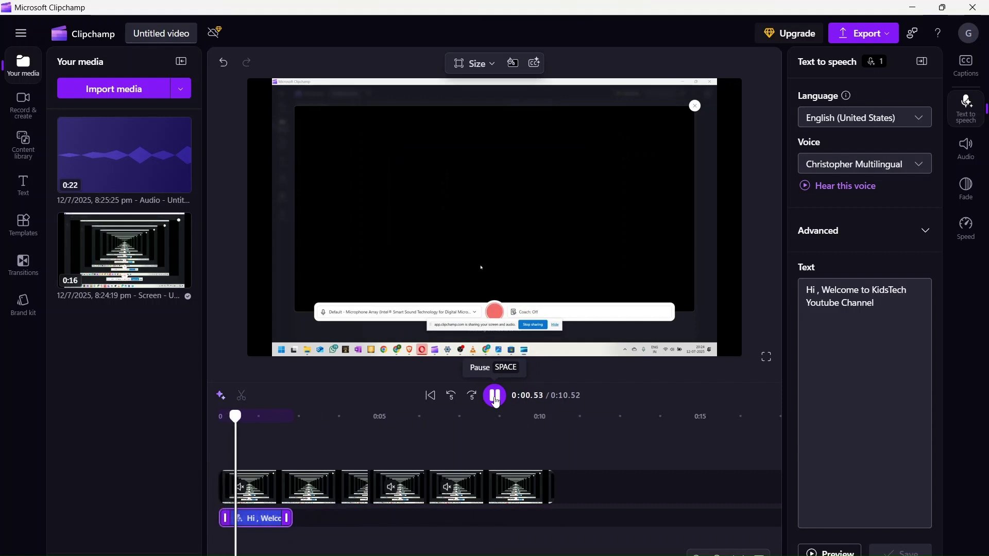
click(497, 403)
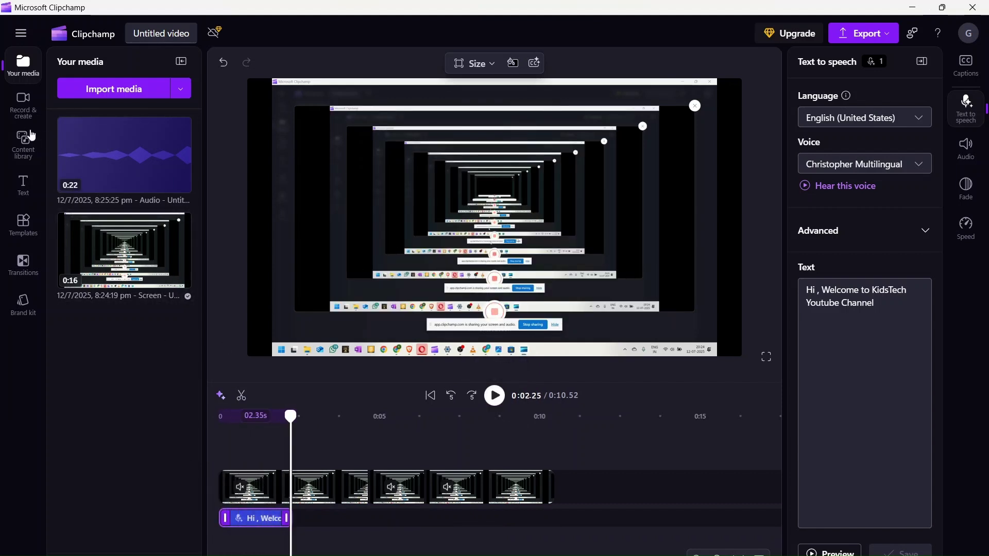
Step: Examine the recording and creation options and the available export video qualities without exporting
click(23, 105)
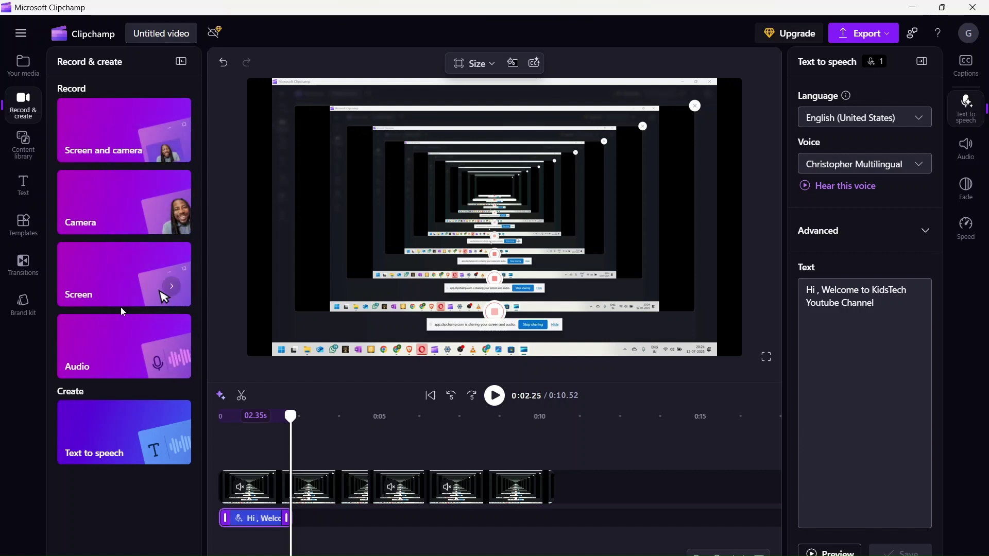
click(881, 33)
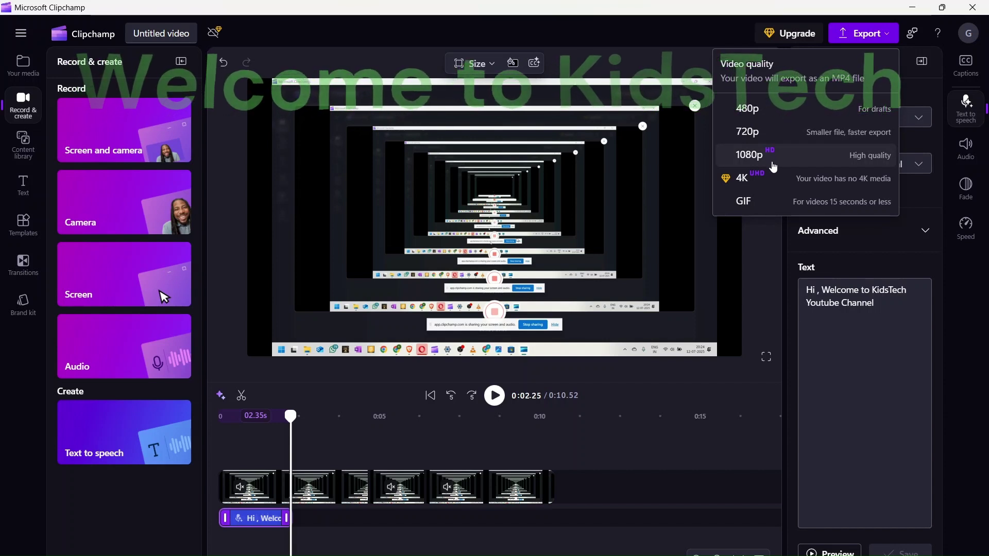
click(645, 30)
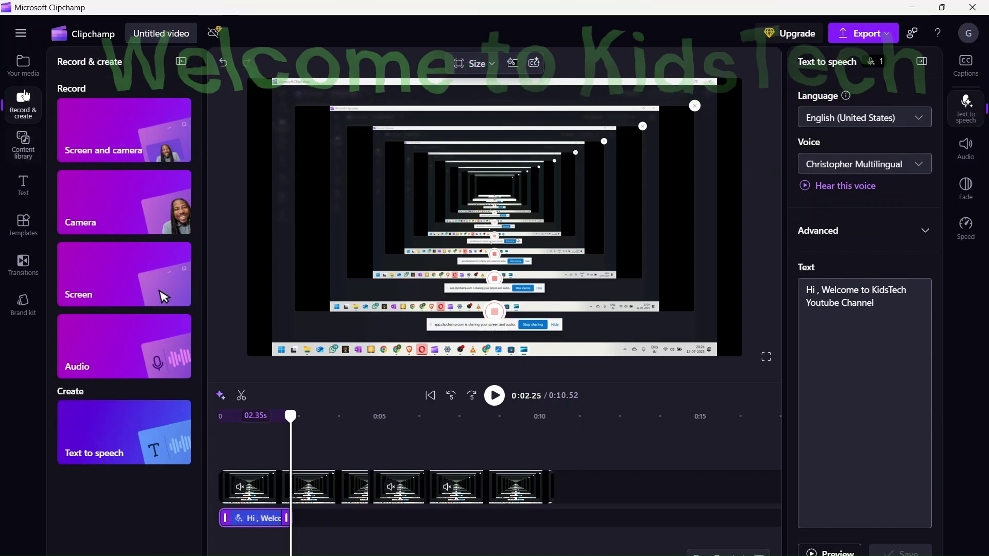
Step: Import Gen_AI_Leader_Certification_Video (1).mp4, insert it between the screen clips at about 4.7 seconds, and align the text-to-speech clip with its start
click(26, 64)
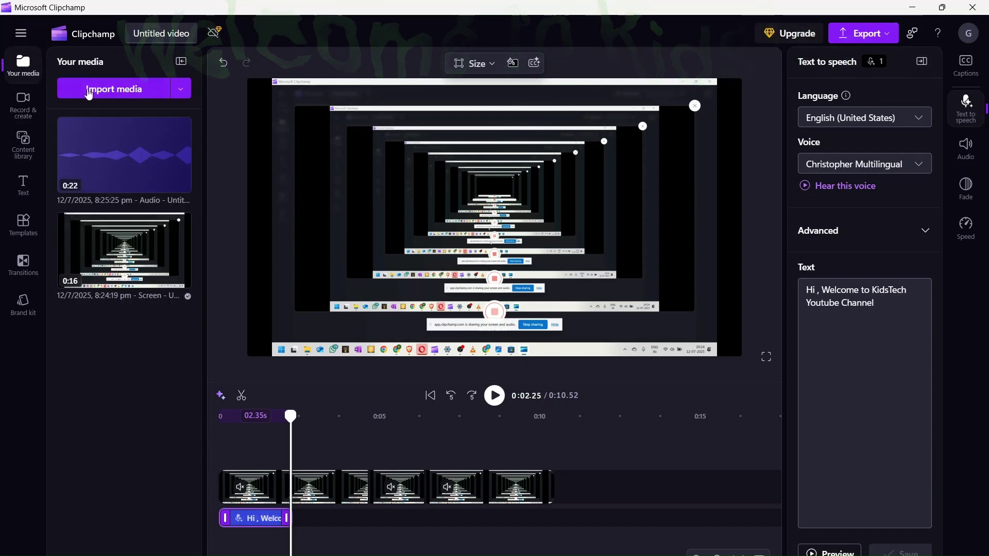
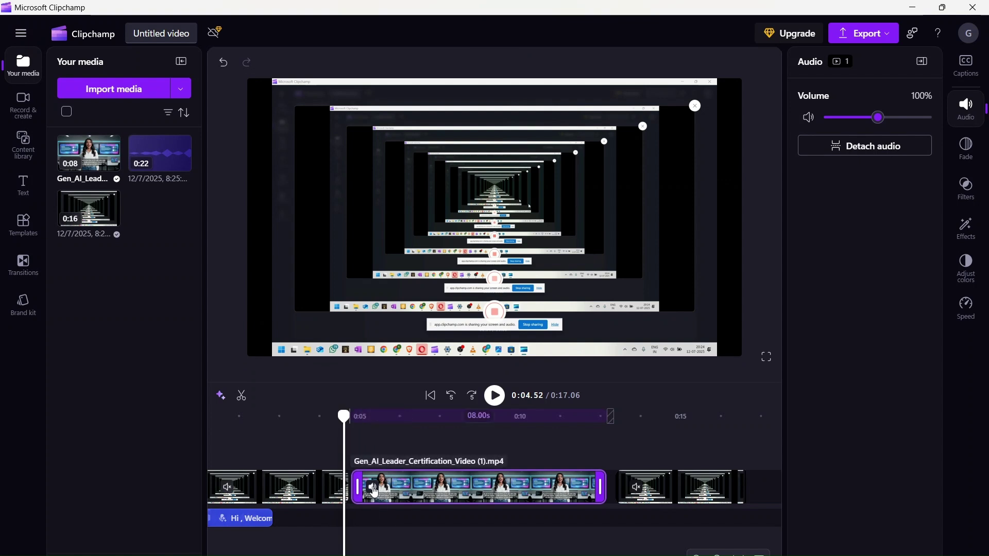
drag(253, 518, 407, 517)
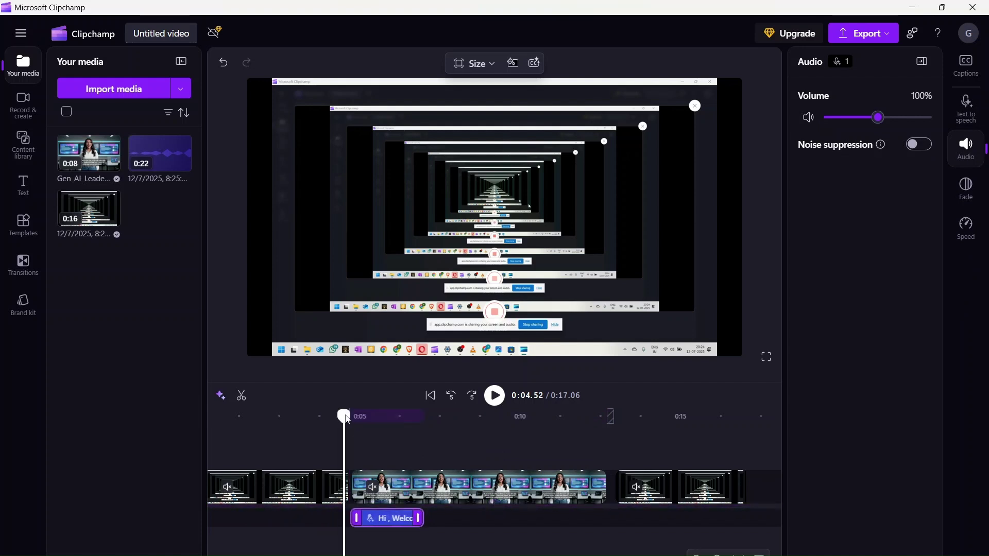
Step: Play the timeline to about 6.9 seconds and add a Smoke title there reading "KidsTech", positioned at the top centre of the frame
click(494, 395)
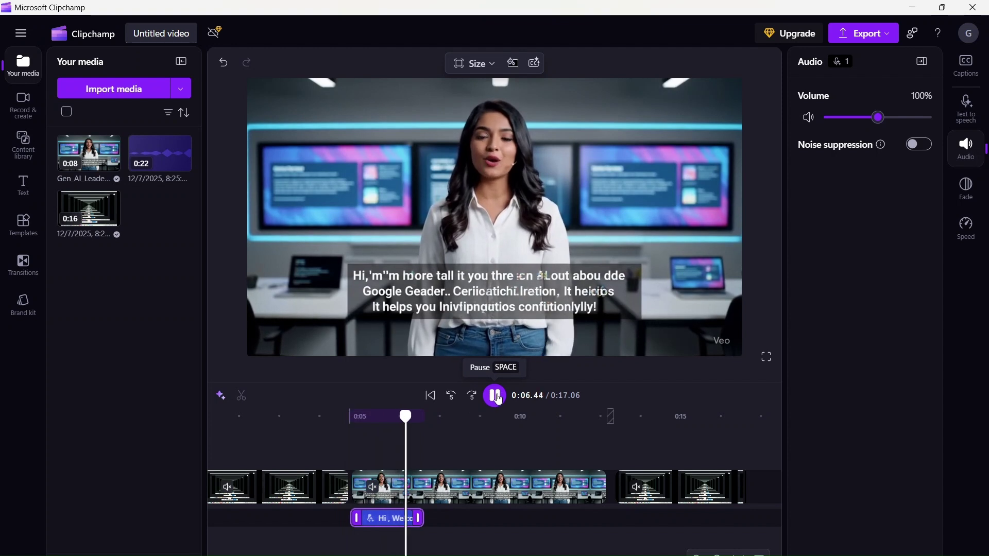
click(496, 402)
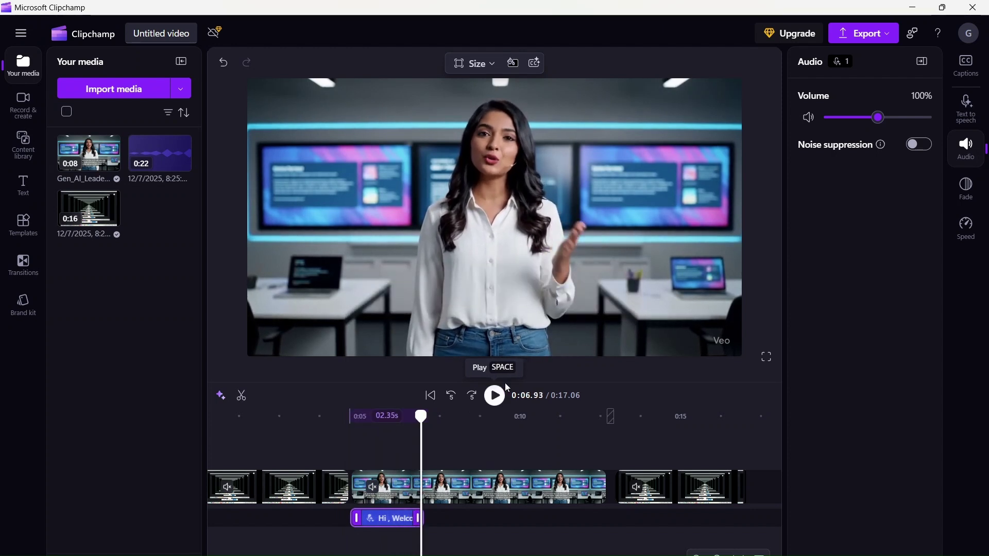
click(22, 186)
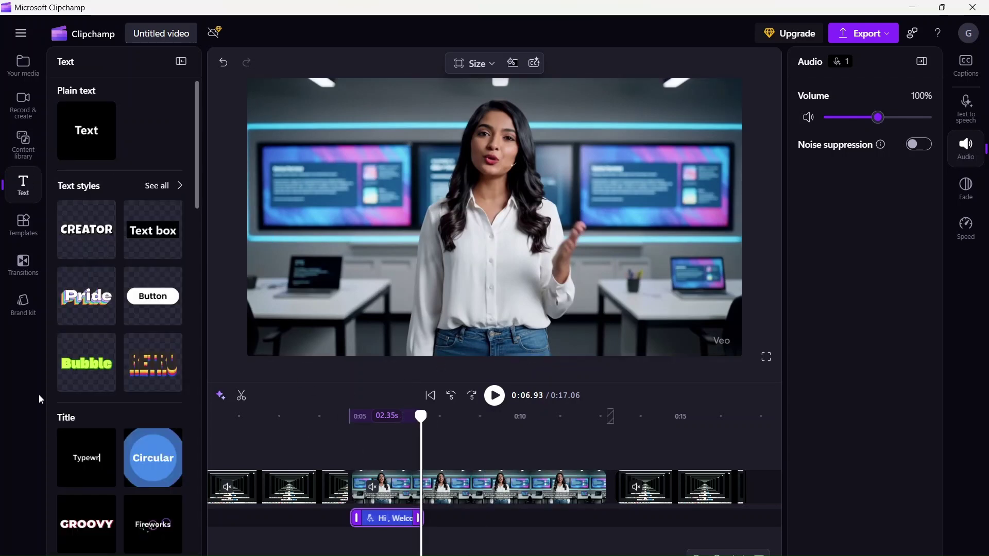
scroll(95, 462, down, 3)
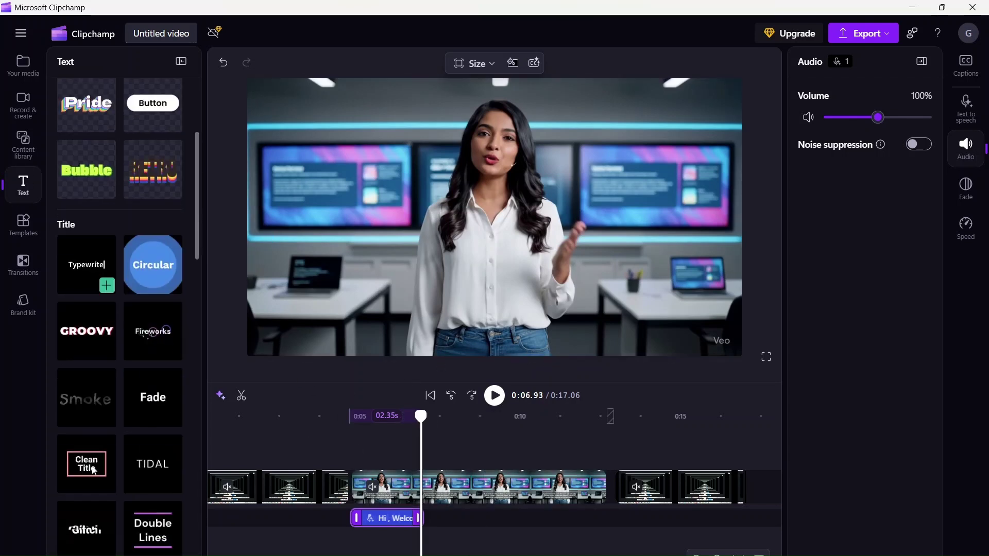
click(108, 419)
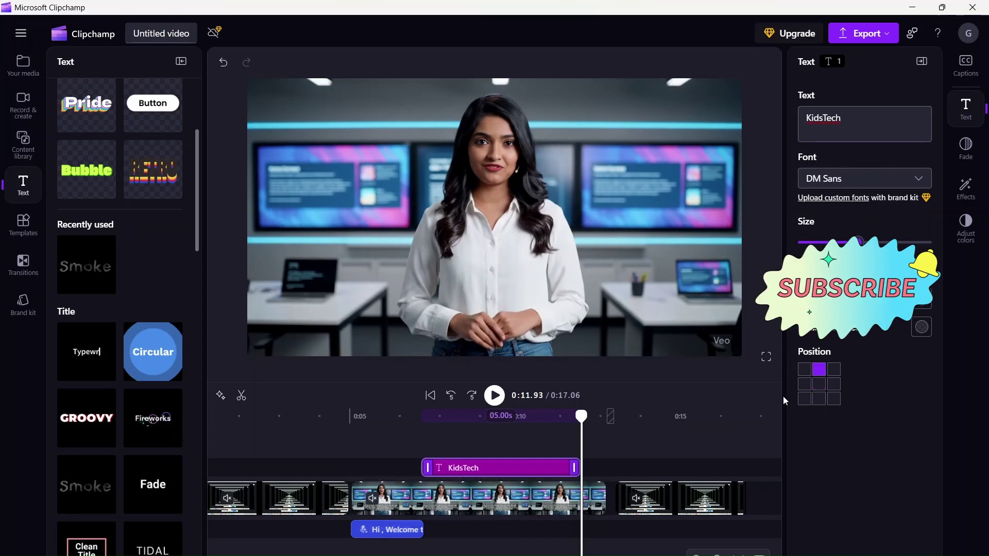
Step: Play back the imported video with the KidsTech title from about 5 seconds, and return the playhead to about 6.5 seconds
drag(579, 420, 359, 418)
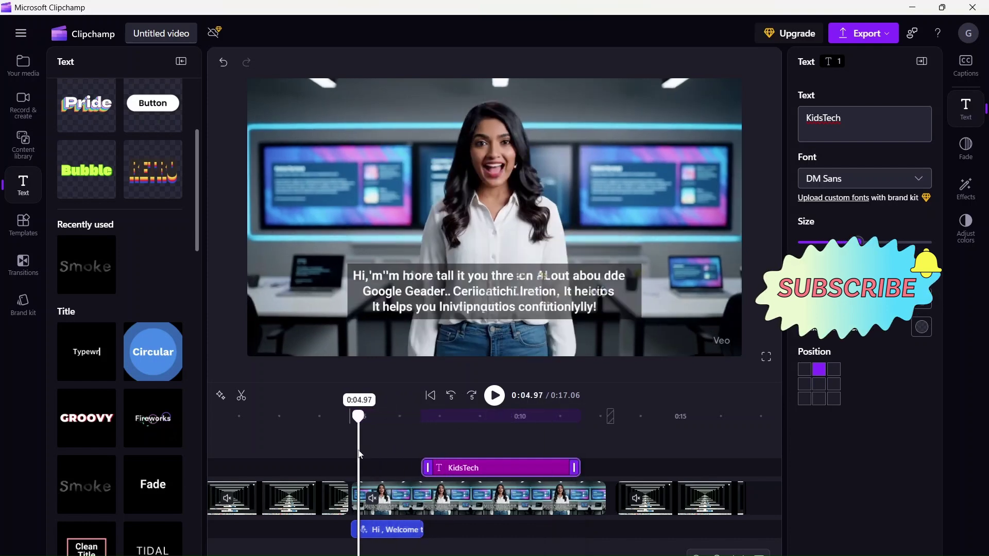
click(495, 396)
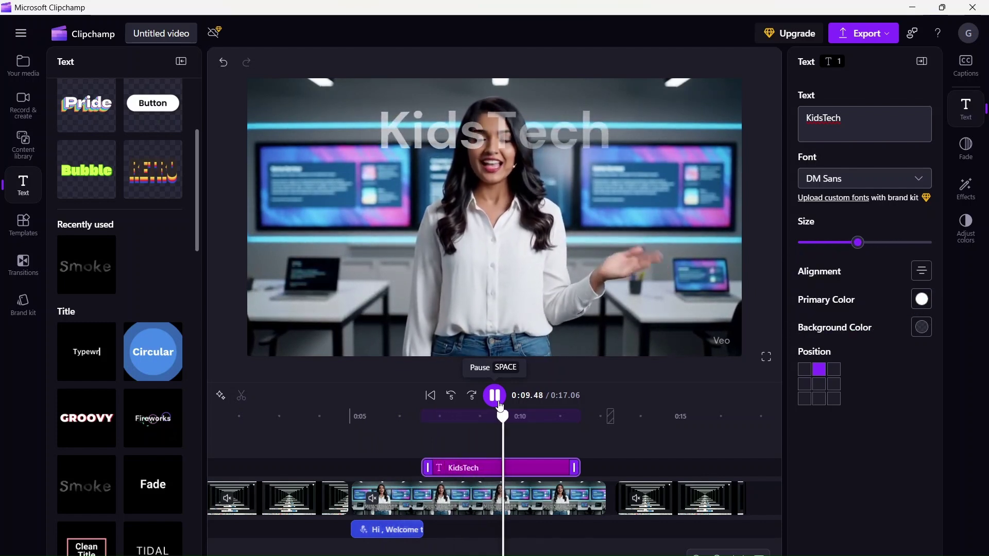
click(498, 404)
click(519, 159)
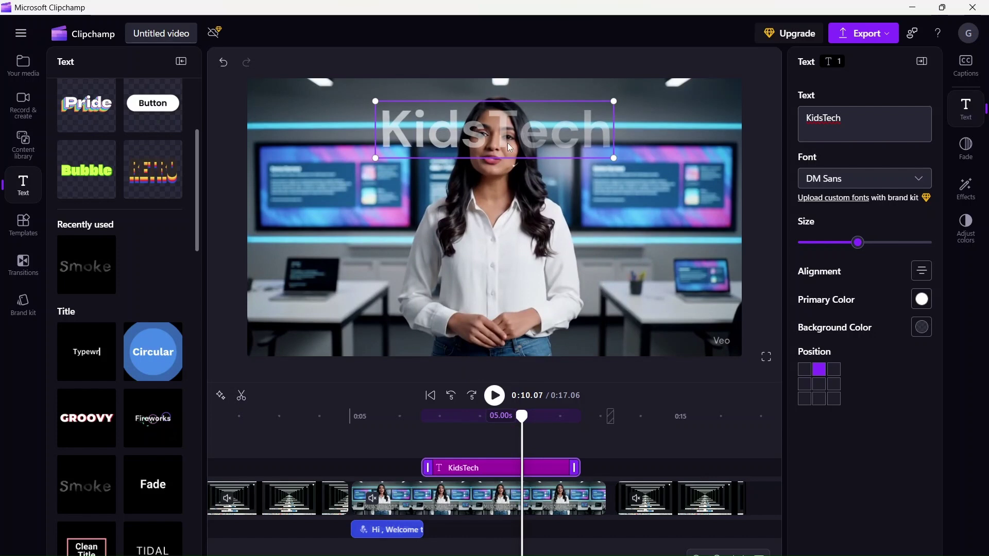
drag(515, 419, 407, 435)
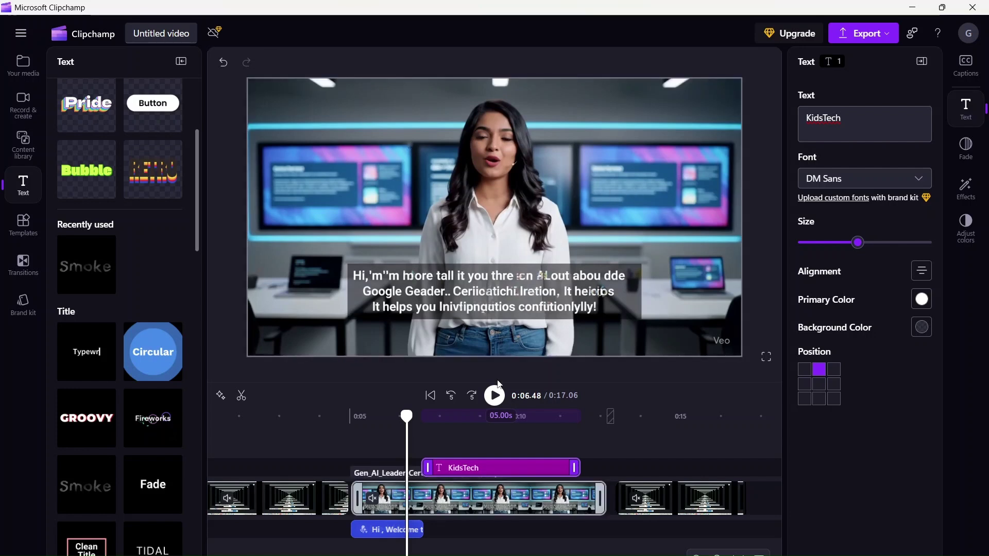
Step: Trim the end of the imported Gen_AI_Leader video to a 2.31 s length and close the gap before the last screen clip
click(682, 508)
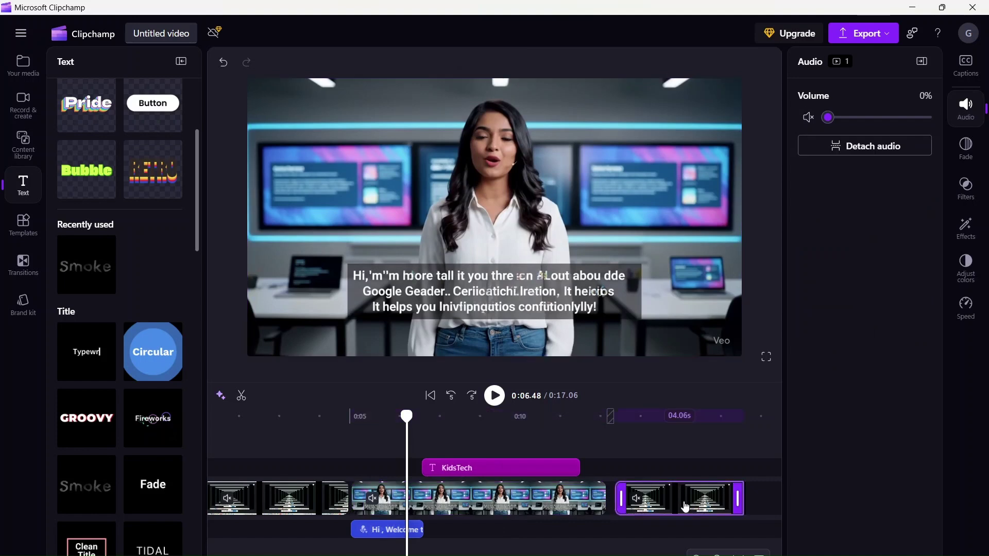
click(603, 498)
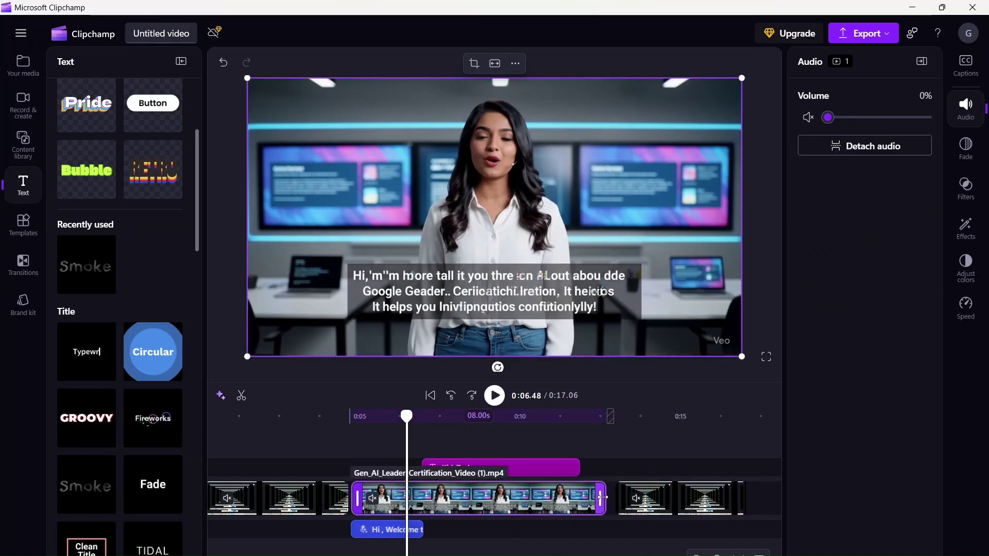
drag(602, 498, 422, 493)
click(519, 500)
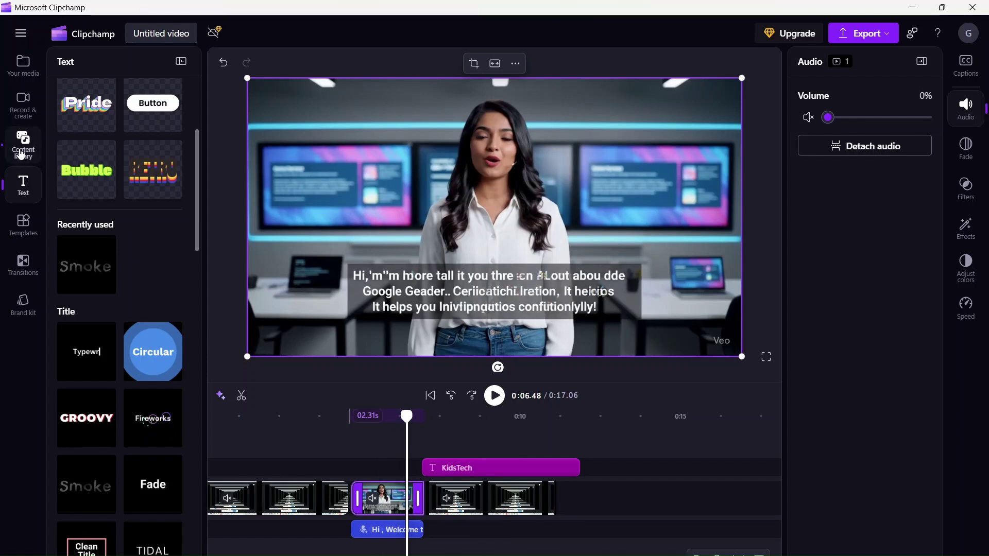
Step: Browse the content library's music collections and open the Happy collection
click(24, 159)
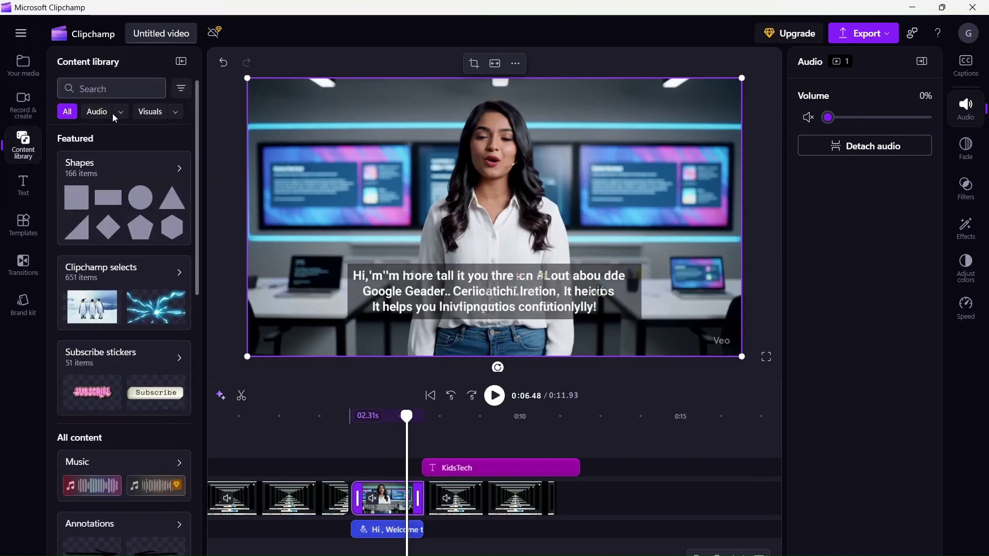
click(99, 109)
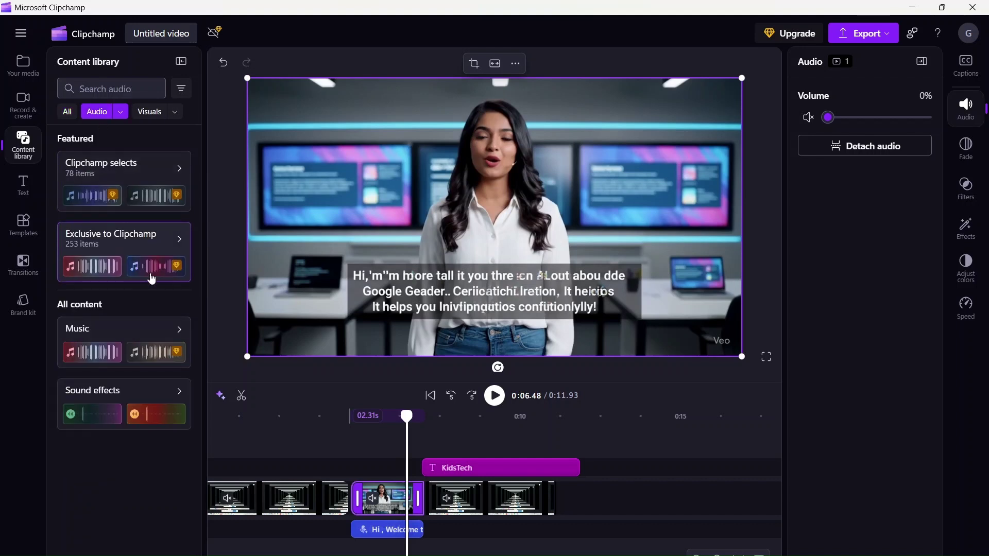
click(173, 335)
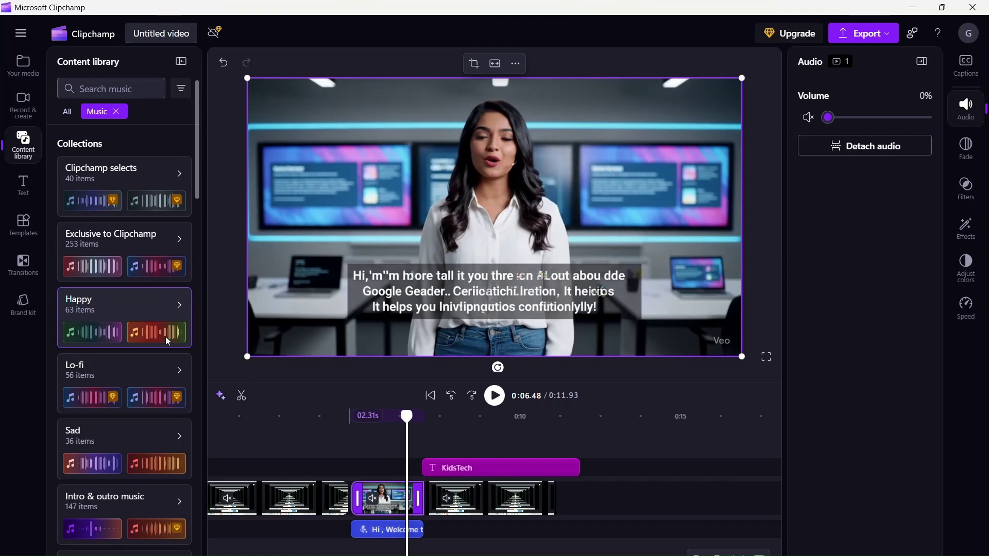
scroll(166, 335, down, 3)
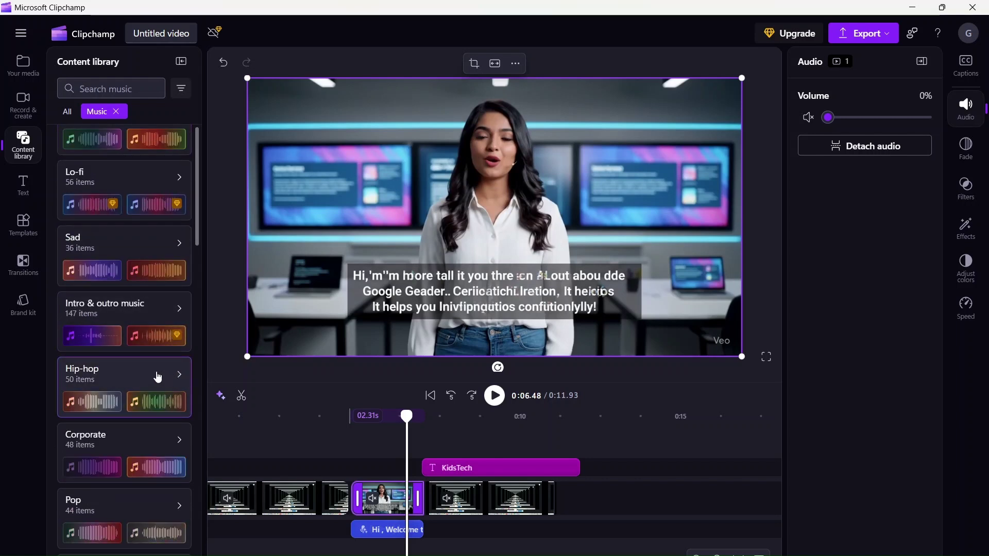
scroll(157, 376, up, 2)
click(164, 248)
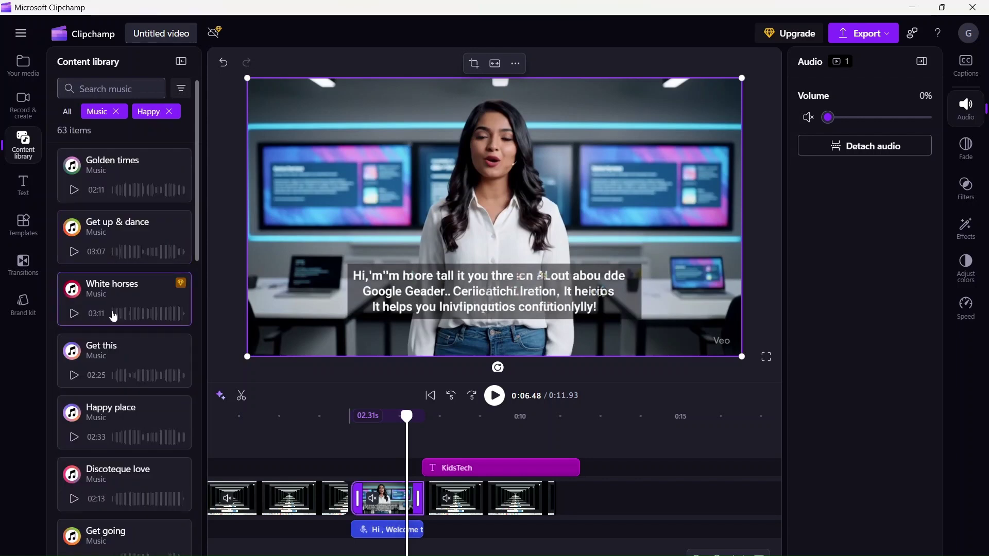
Step: Add the Happy track "Just for you" to the timeline at about 7 seconds, right after the text-to-speech clip
scroll(113, 327, down, 2)
scroll(113, 327, up, 2)
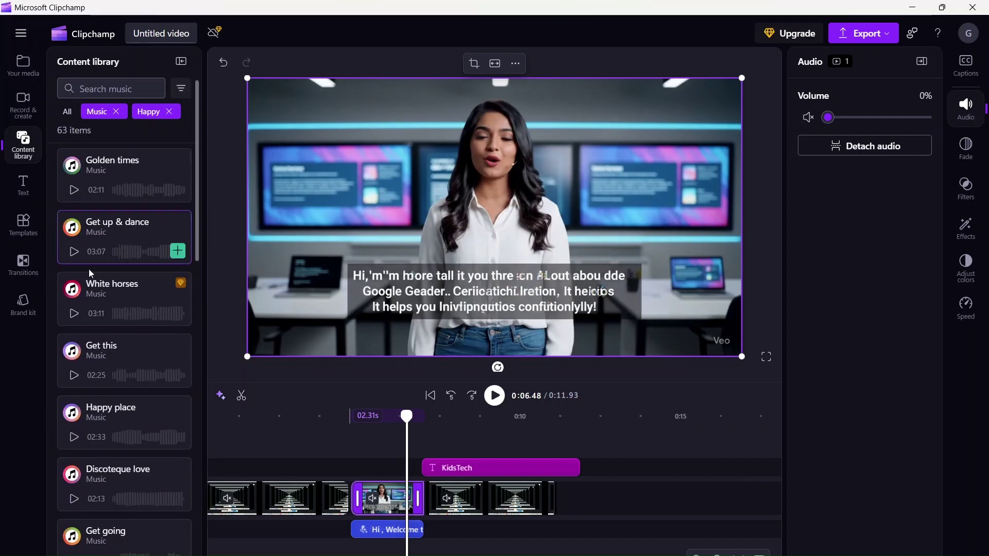
scroll(115, 407, down, 1)
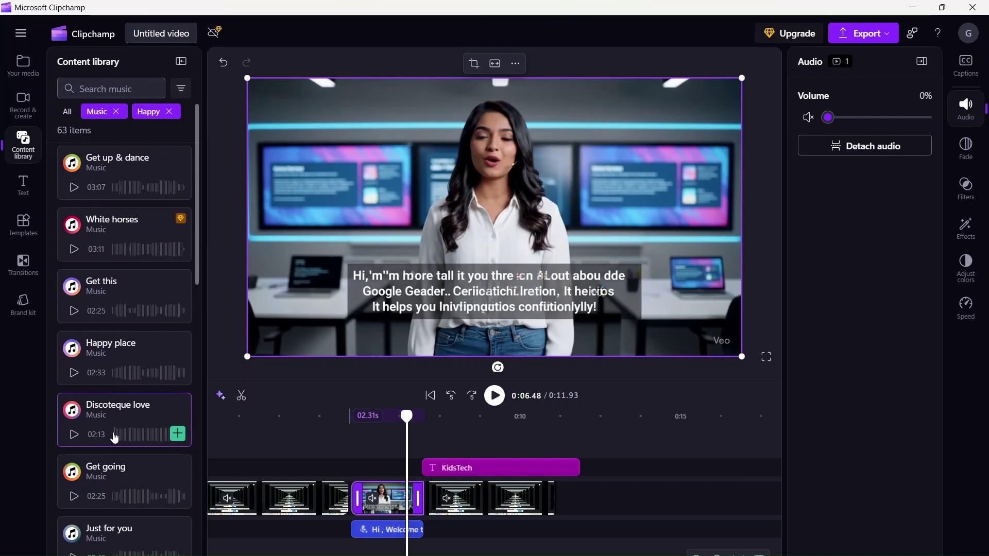
scroll(115, 435, down, 2)
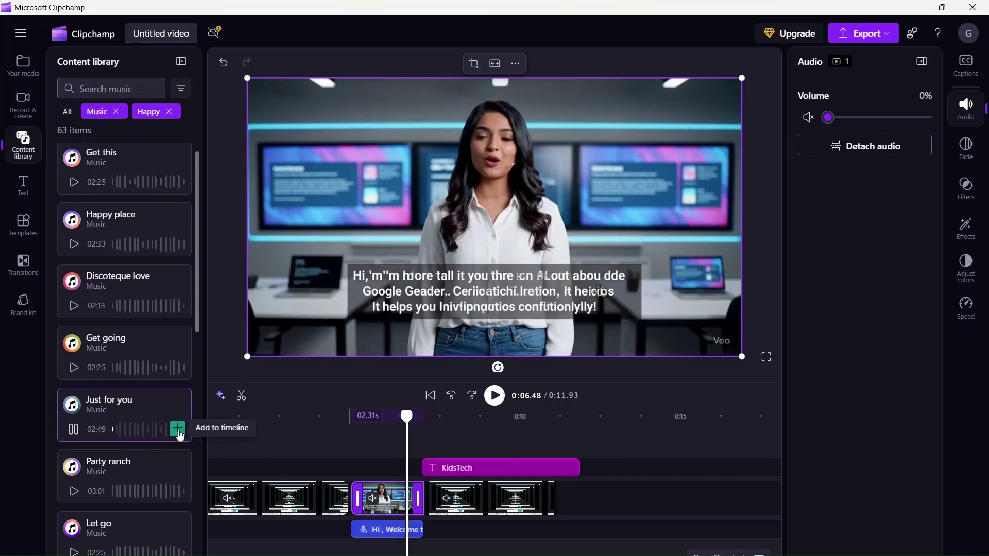
drag(407, 416, 423, 430)
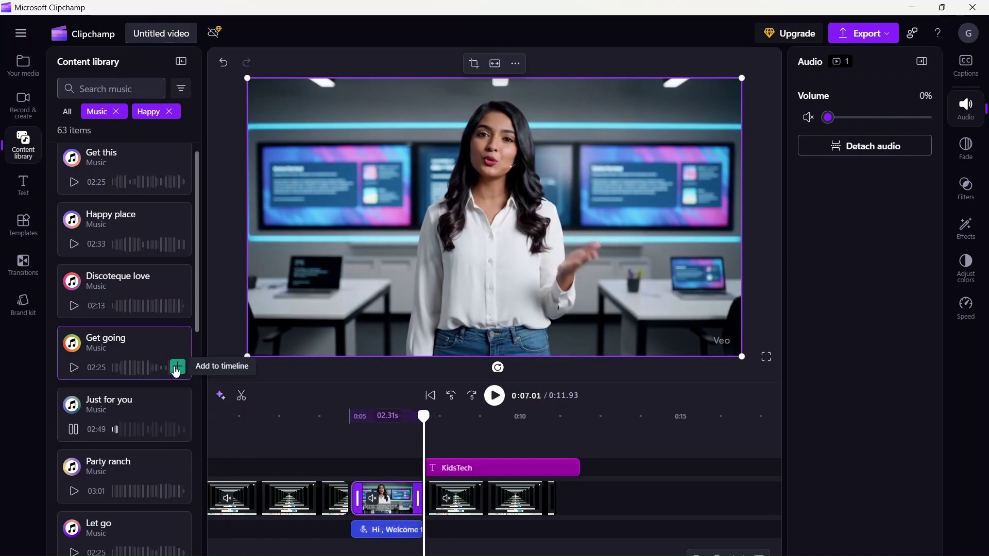
click(177, 437)
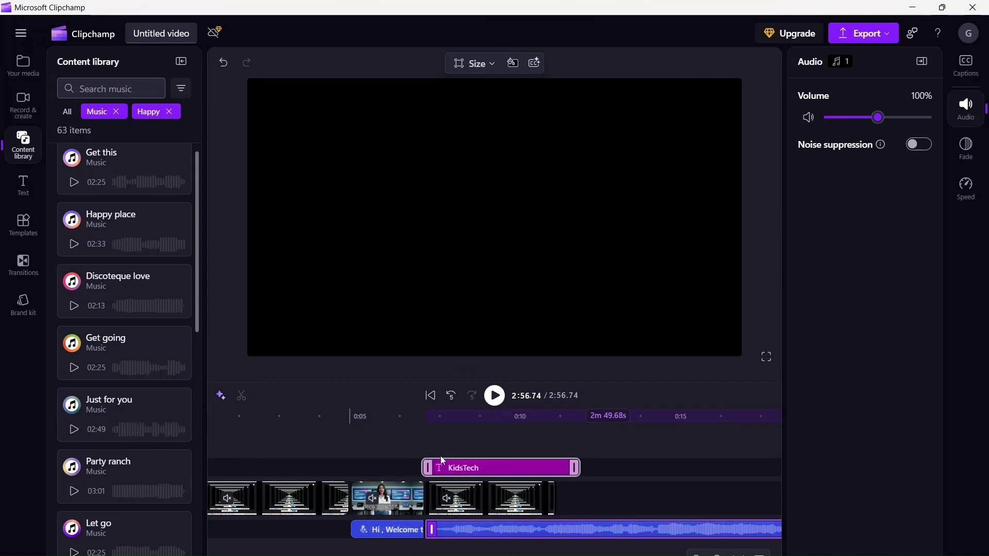
Step: Trim the start of the "Just for you" track to a length of 2m 47.40s and play it from about 6.9 seconds
click(427, 436)
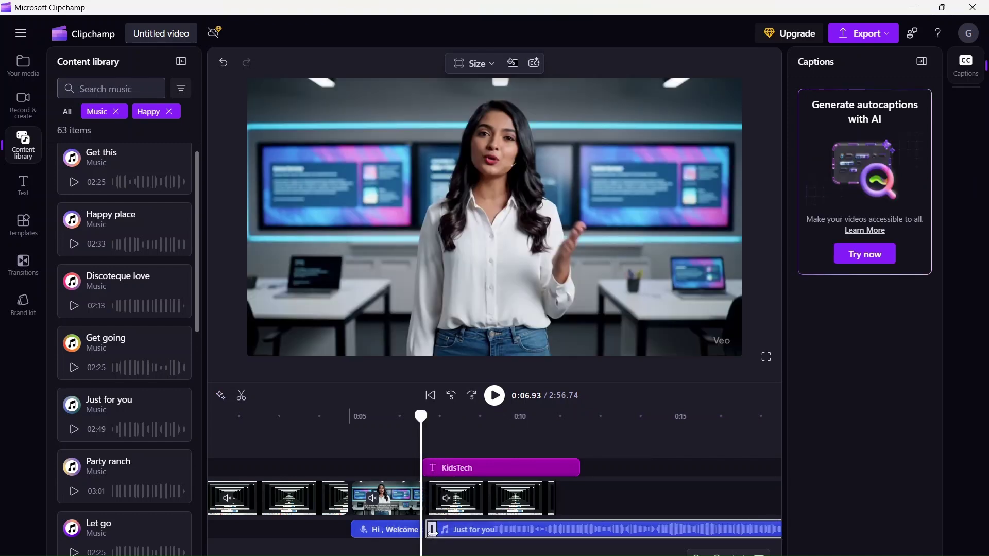
mouse_move(431, 530)
mouse_down()
mouse_move(534, 541)
mouse_move(450, 529)
mouse_up()
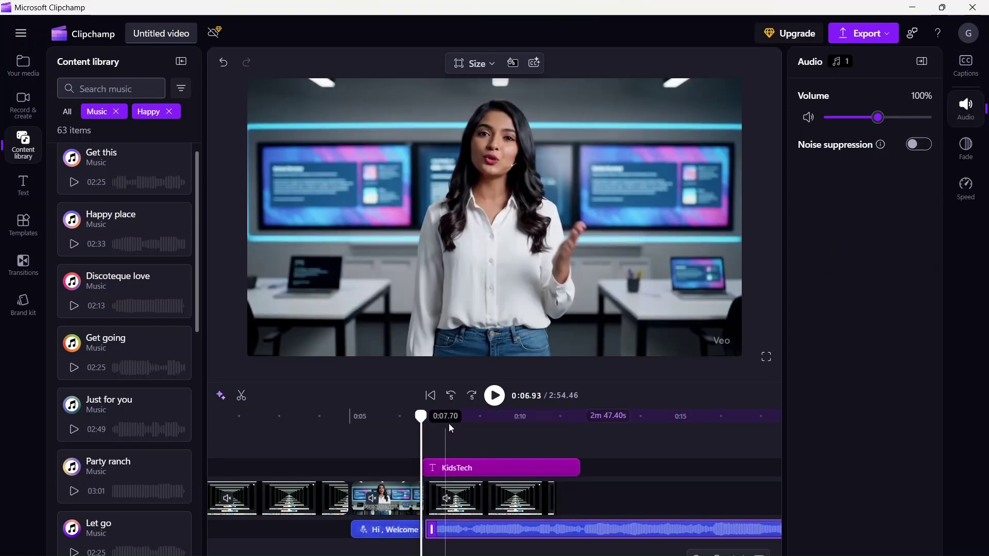
click(495, 396)
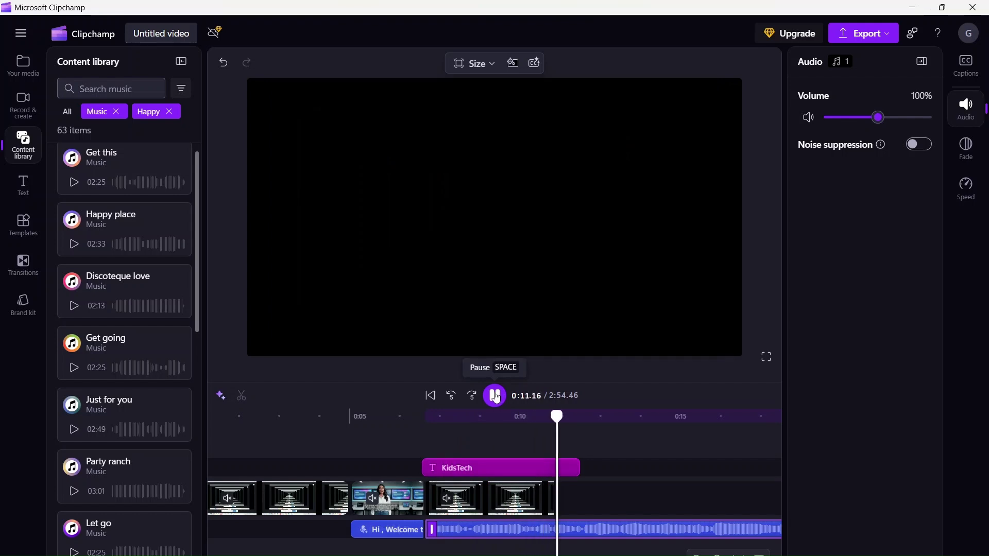
click(495, 395)
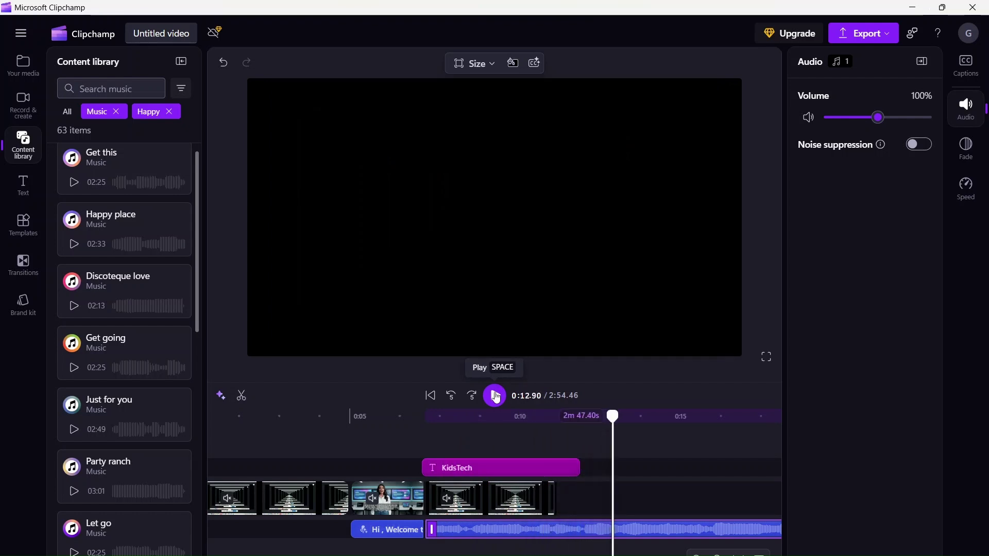
Step: Add the animated SUBSCRIBE bubble with the bell from the Subscribe stickers to the timeline at about 3 seconds
mouse_move(146, 246)
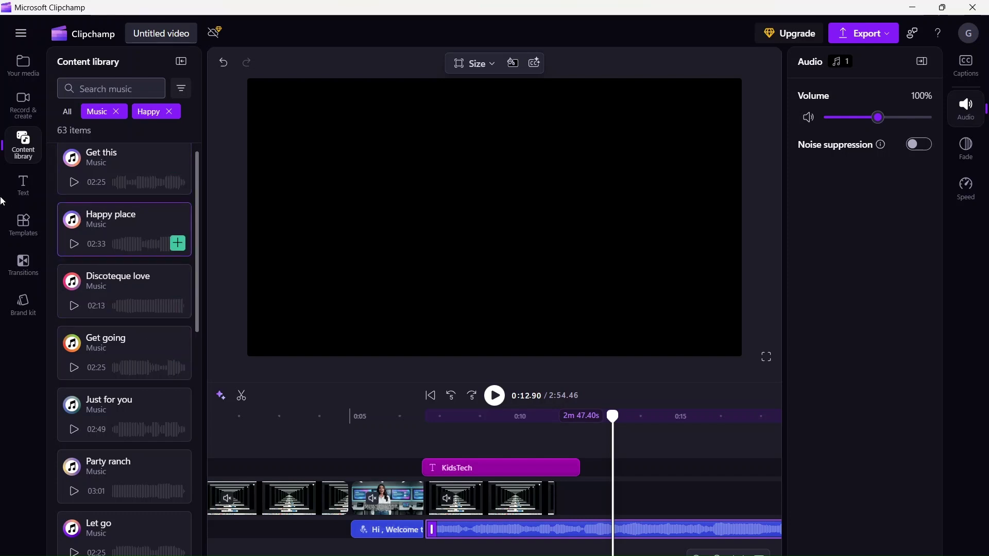
click(35, 162)
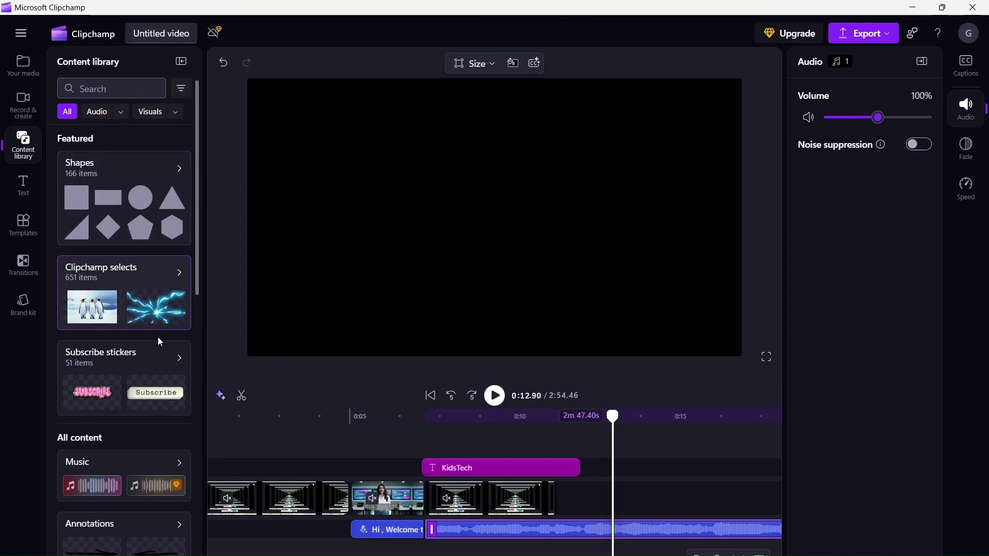
click(174, 360)
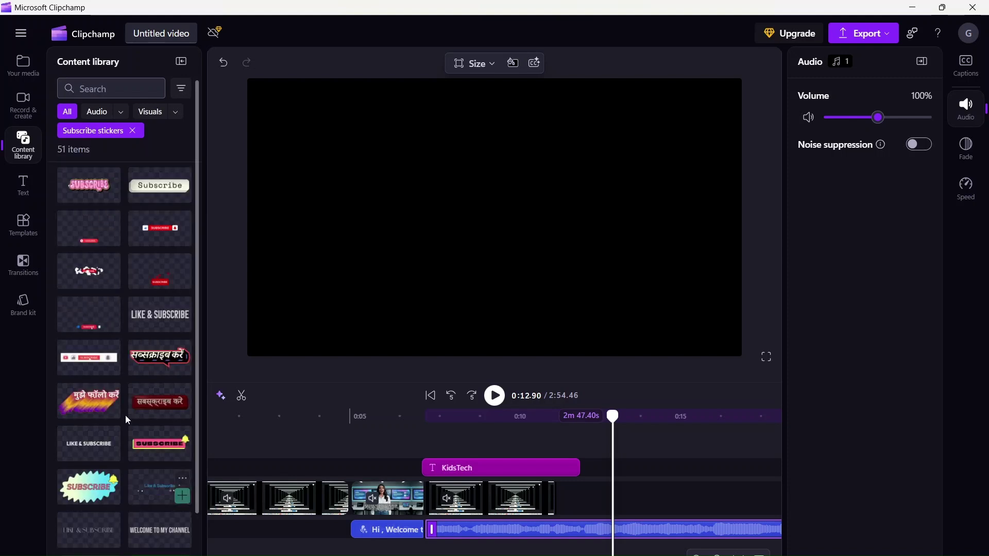
scroll(152, 402, down, 3)
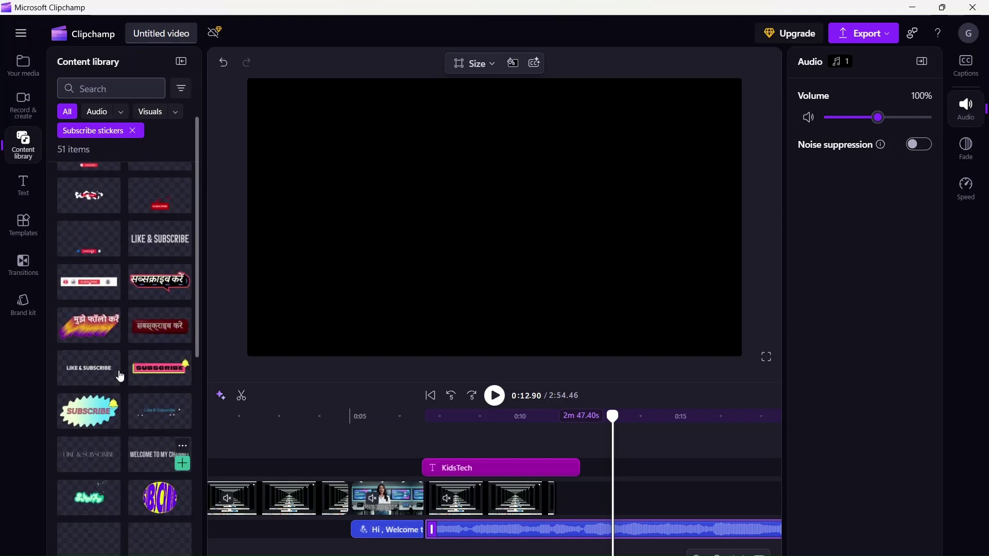
click(518, 444)
drag(480, 445, 297, 449)
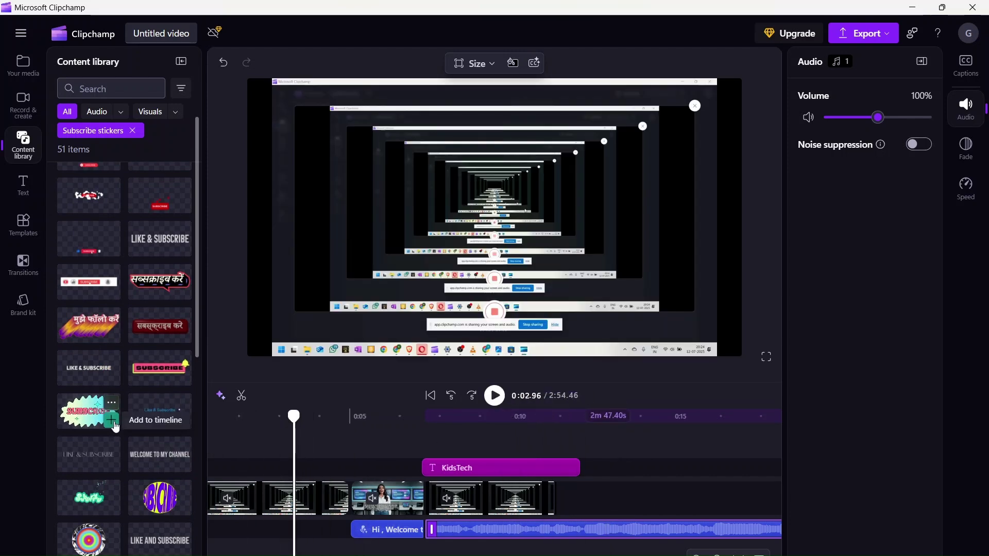
click(111, 420)
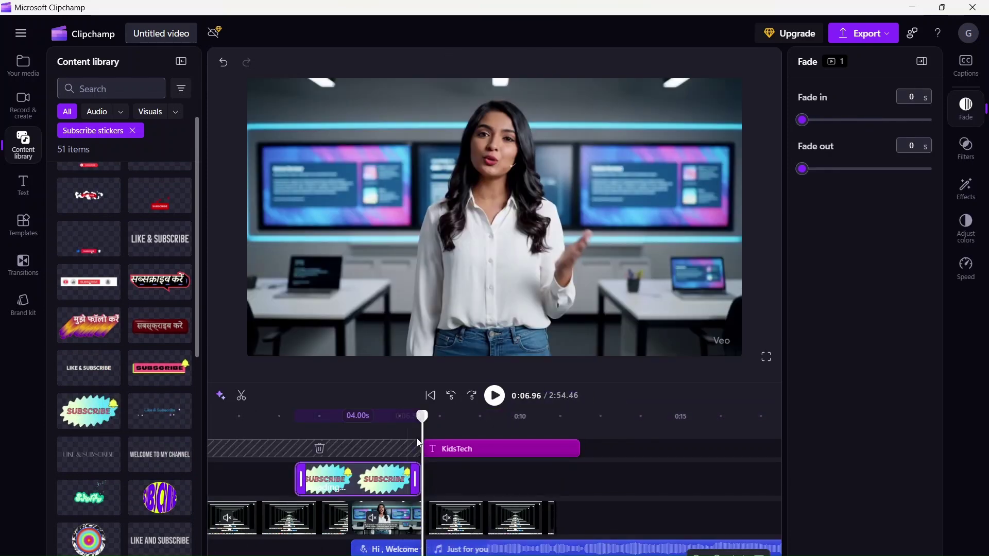
Step: Preview the subscribe sticker up to about 6.2 seconds and move it to the upper-right corner of the video frame
drag(421, 444, 329, 448)
click(494, 395)
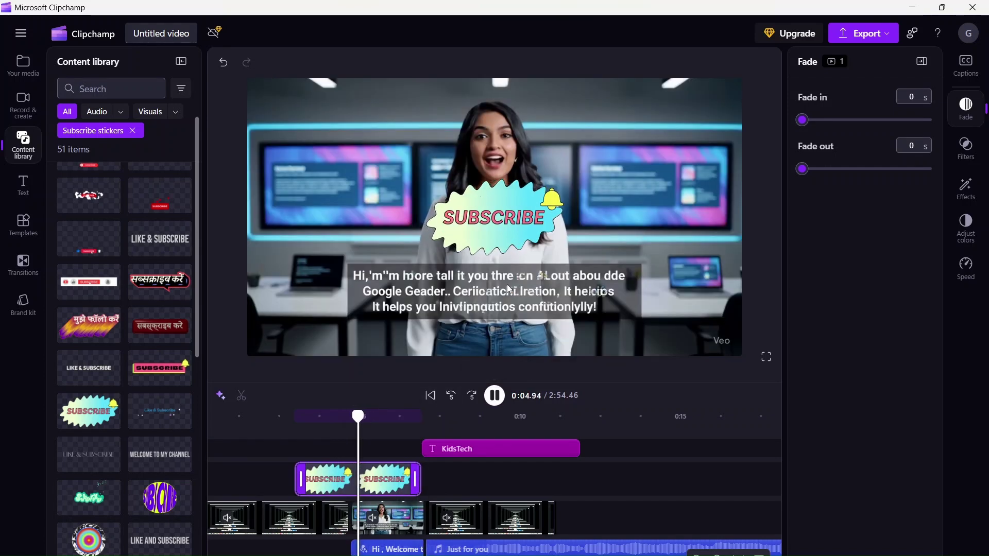
click(494, 396)
drag(503, 222, 676, 139)
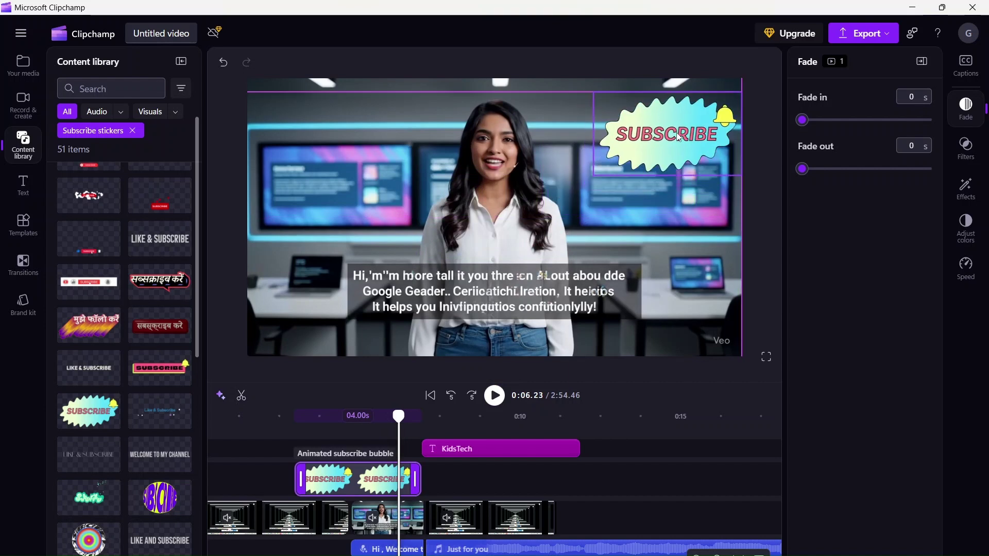
Step: Play back the repositioned sticker and the KidsTech title up to about 8.9 seconds
click(502, 405)
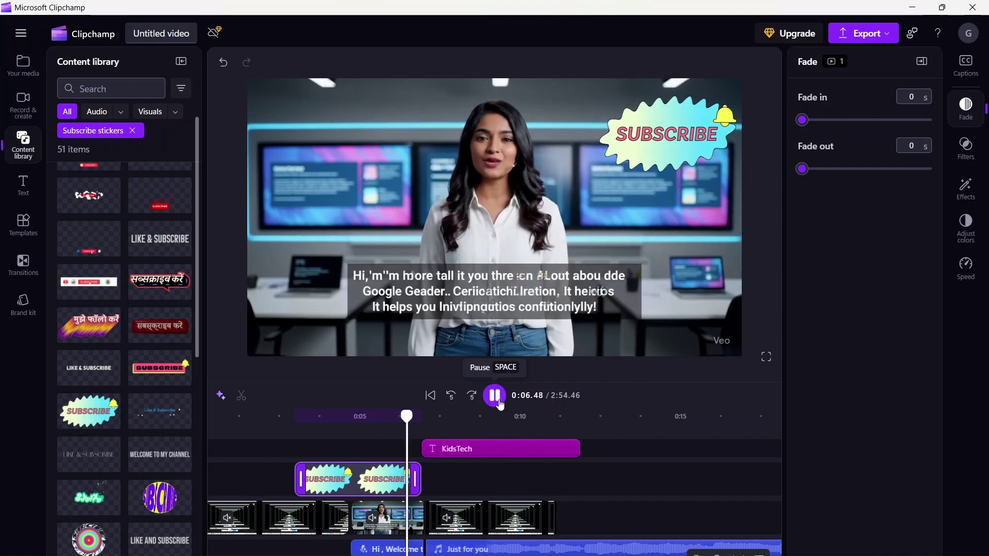
click(501, 405)
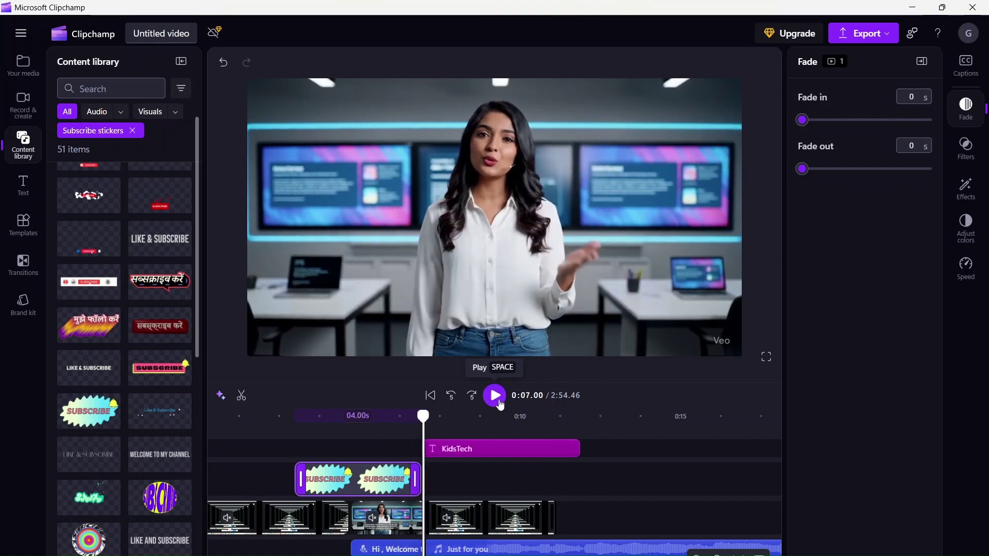
click(501, 405)
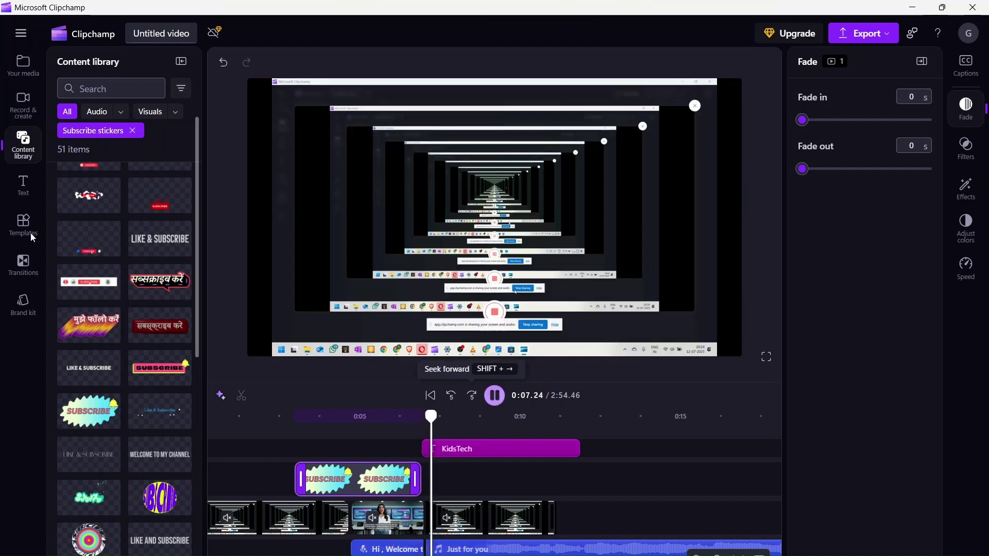
click(494, 397)
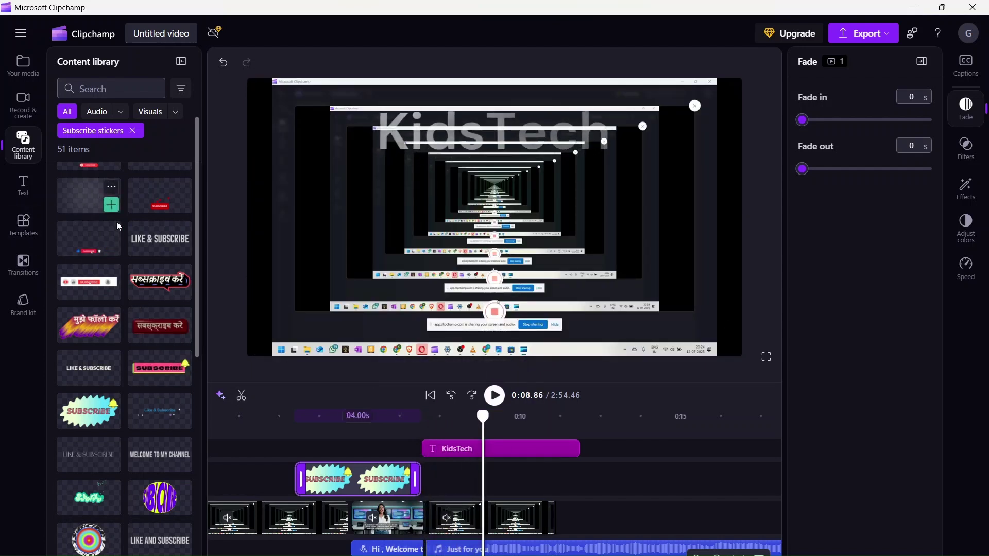
Step: Look over the text styles and template categories, and browse the YouTube templates
click(33, 193)
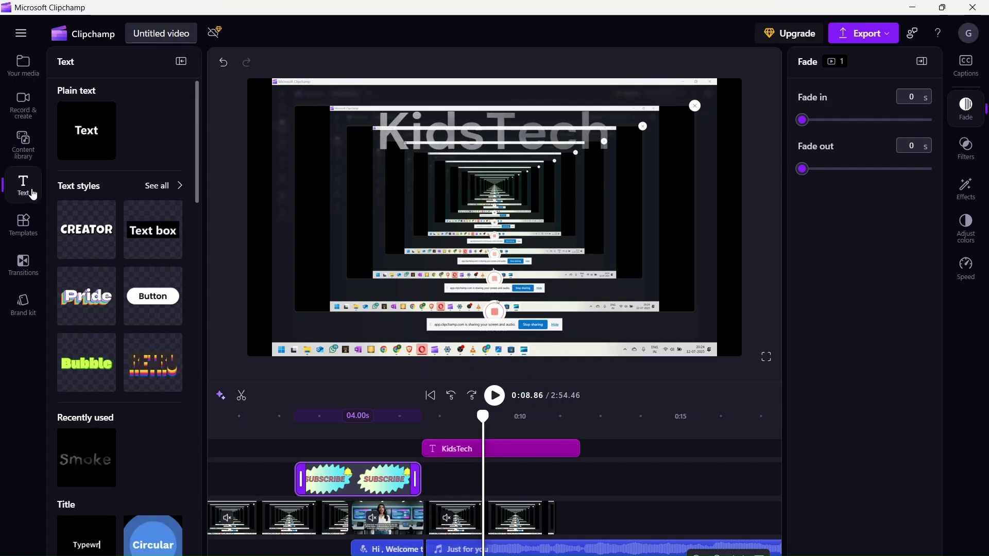
click(24, 231)
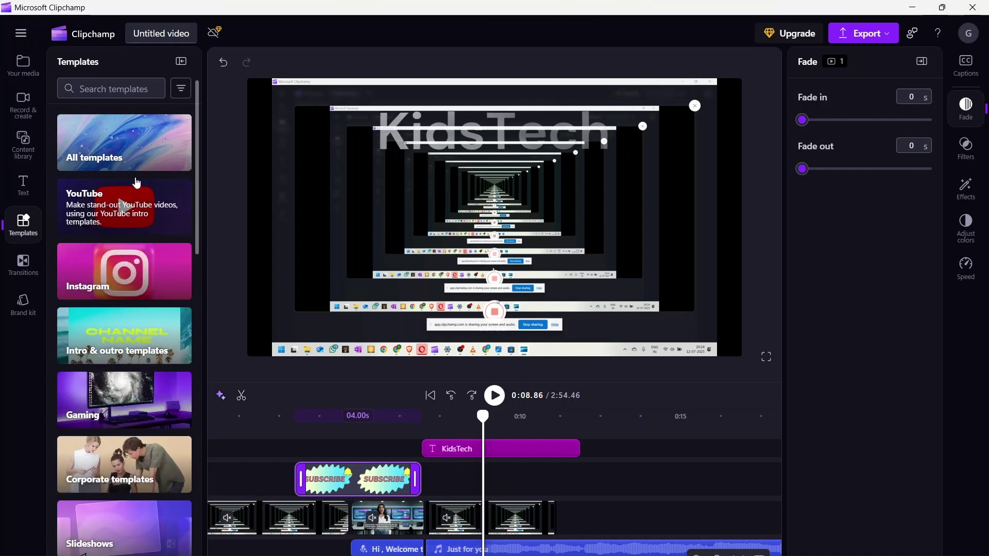
click(151, 213)
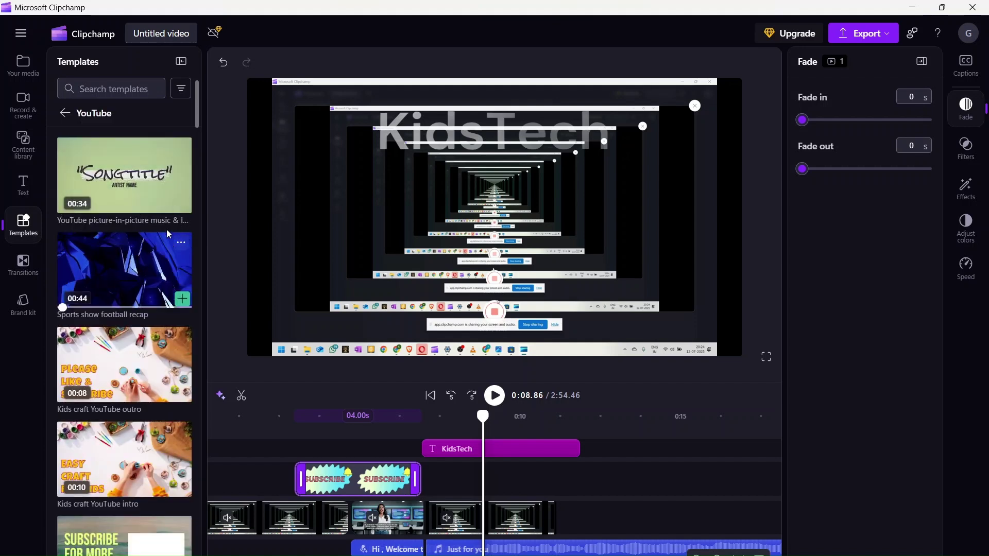
scroll(179, 188, down, 6)
scroll(112, 250, up, 4)
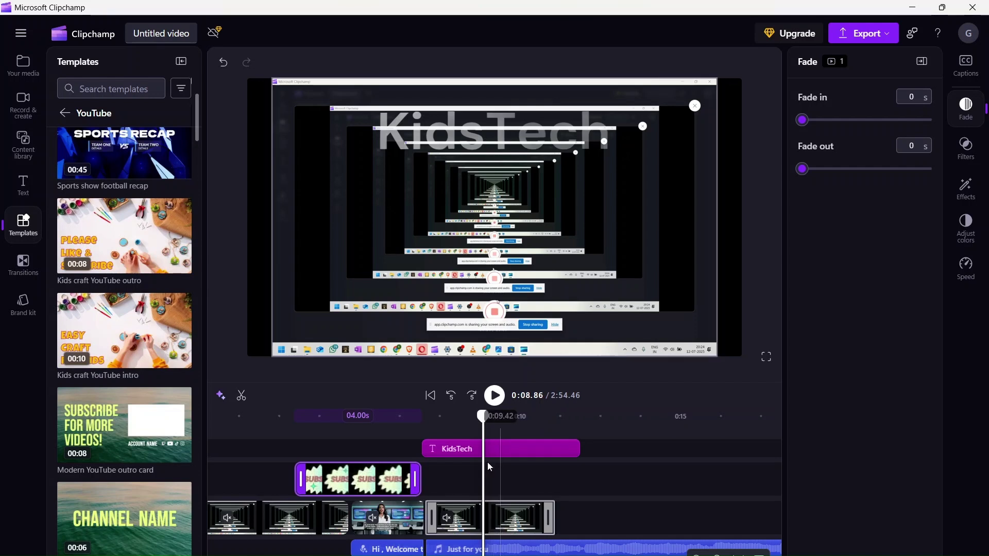
Step: Delete the "Just for you" music clip from the timeline
click(584, 551)
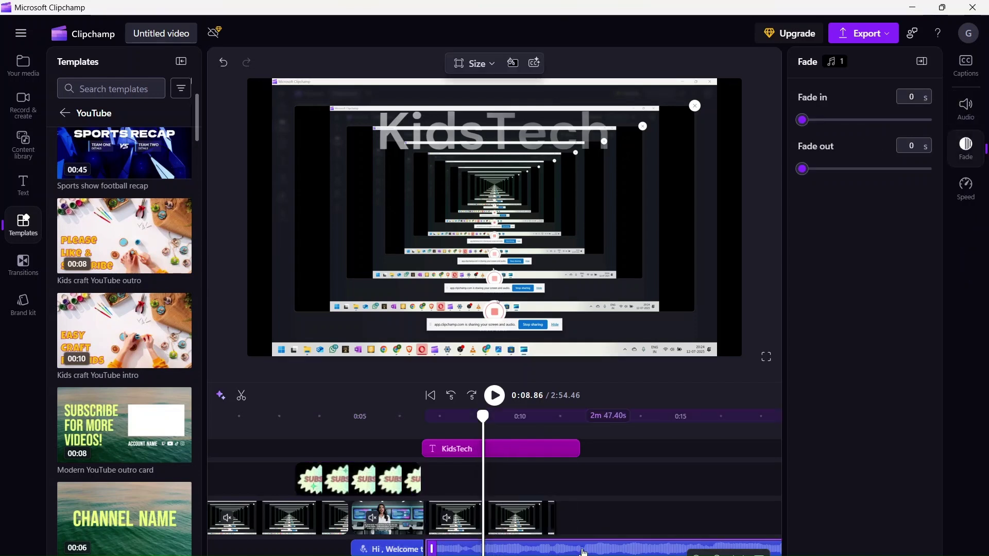
key(Delete)
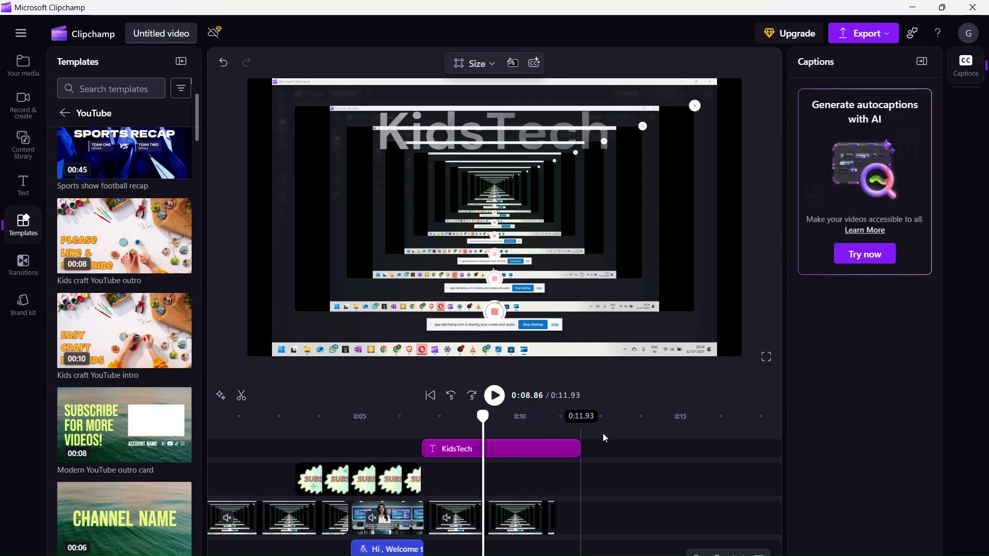
Step: Add the Kids craft YouTube outro template at 11.93 seconds on the timeline and play it back from about 9.8 seconds
click(590, 445)
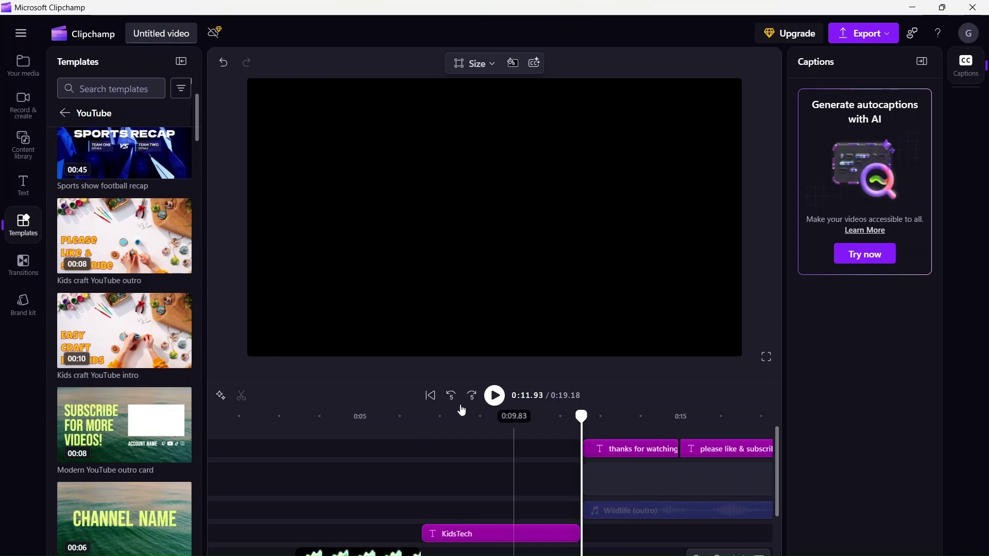
drag(582, 417, 512, 411)
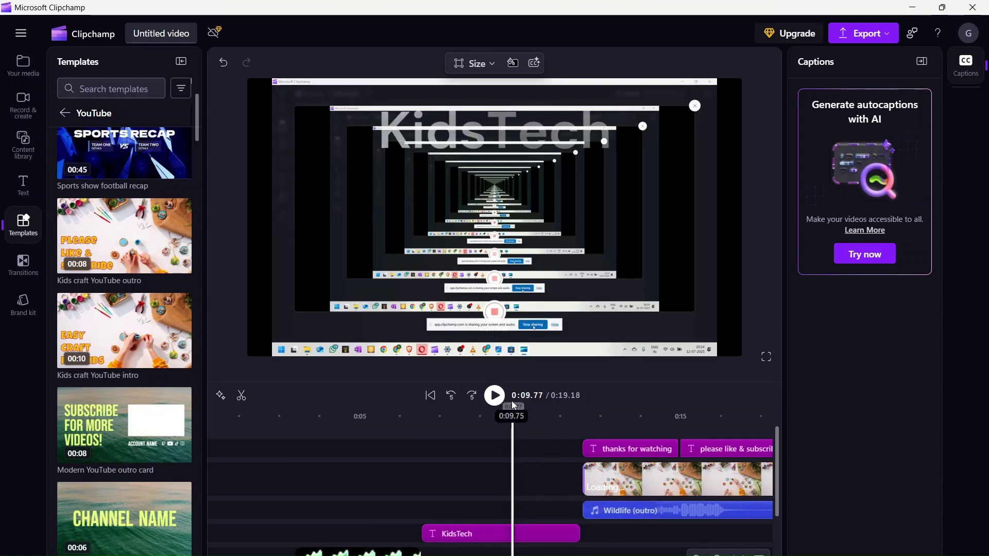
click(504, 400)
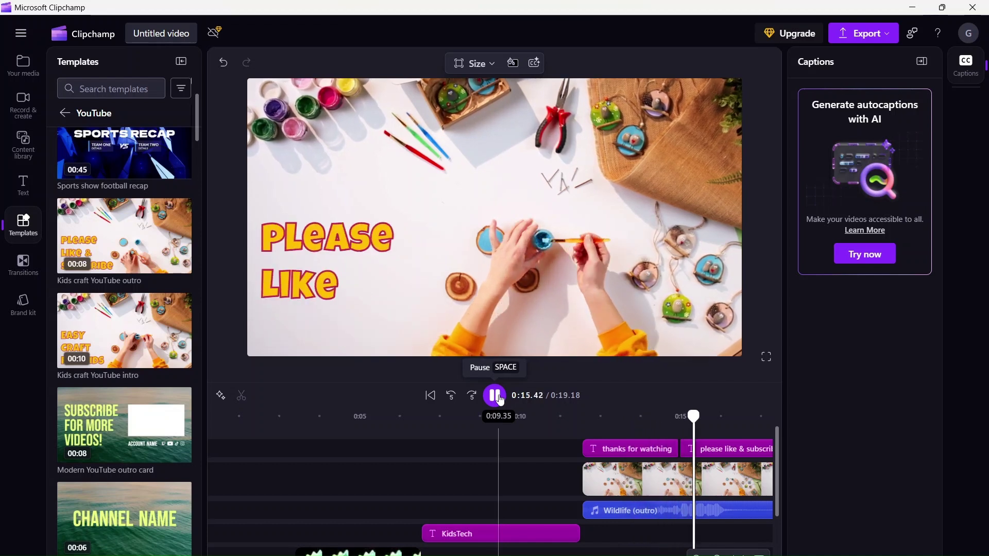
click(499, 400)
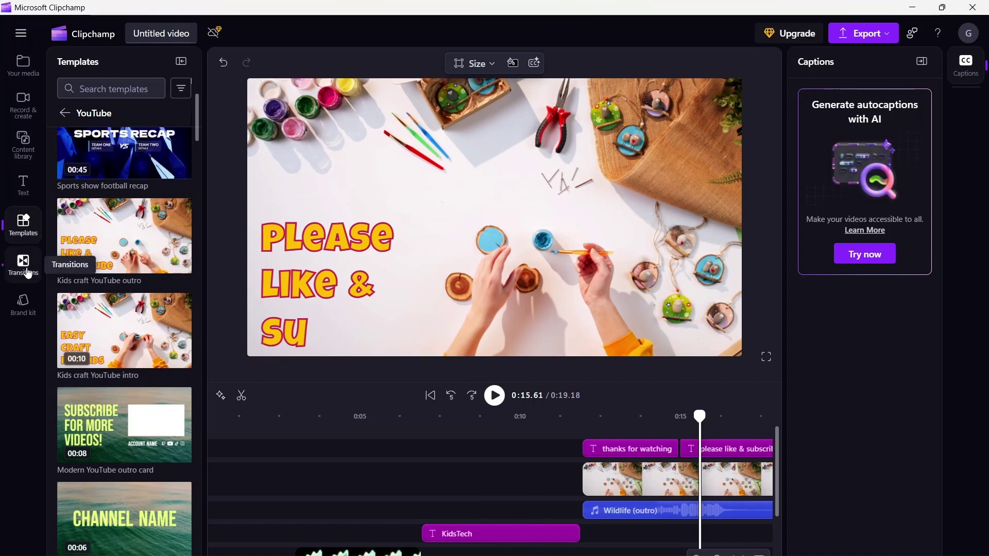
Step: Add the 3D Exchange transition with a duration of 2.3 seconds between the first screen recording clip and the presenter video
scroll(455, 463, left, 1)
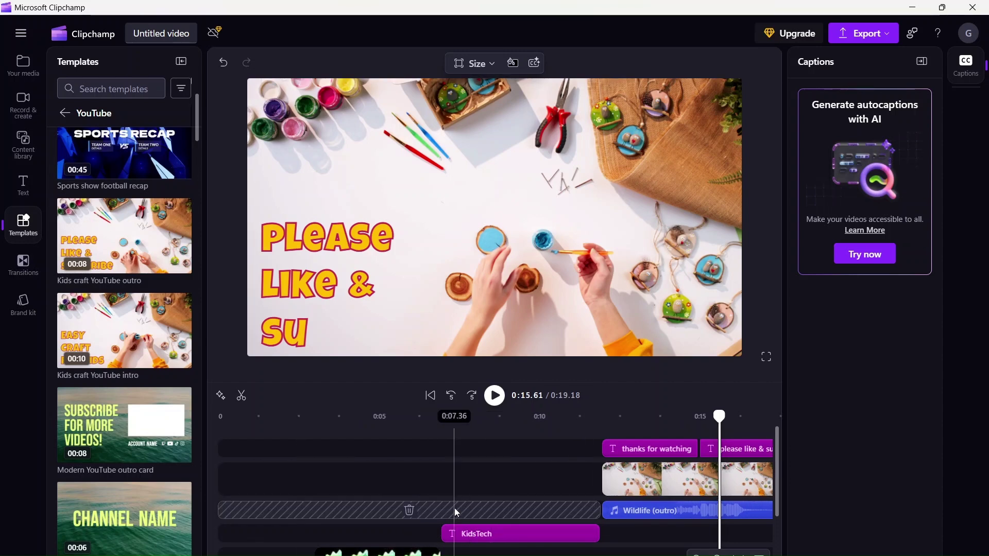
scroll(457, 513, down, 3)
scroll(458, 513, down, 2)
click(298, 520)
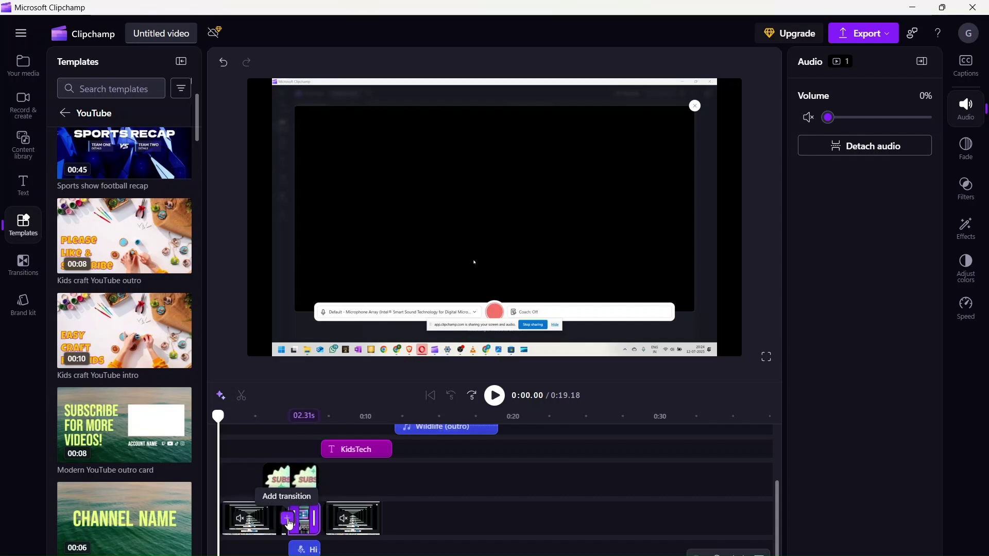
click(287, 519)
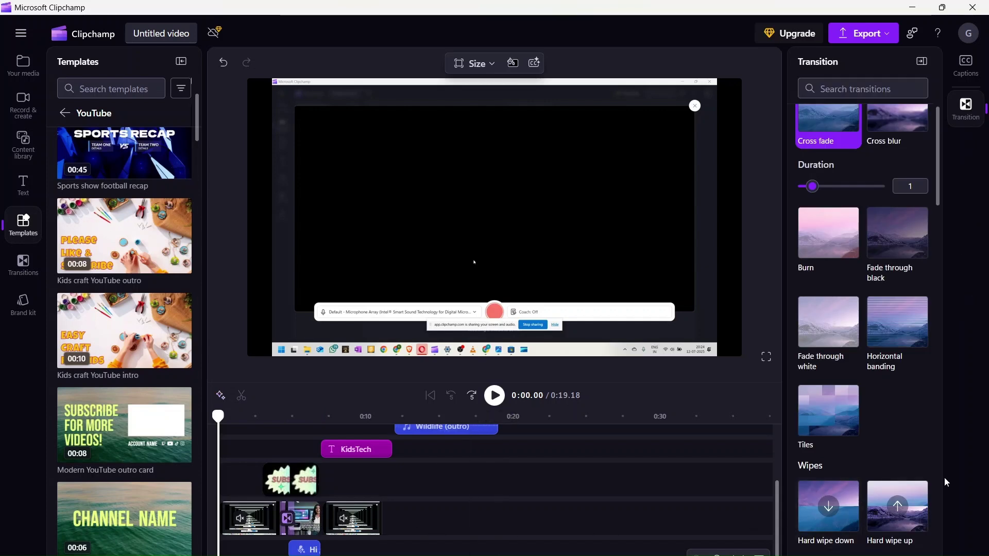
scroll(907, 466, down, 9)
scroll(897, 428, down, 12)
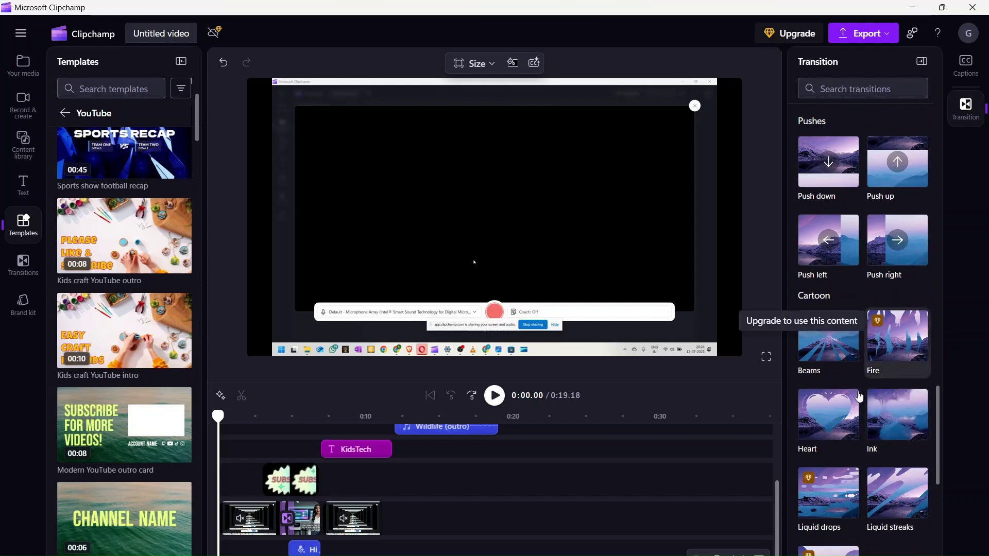
scroll(860, 397, down, 8)
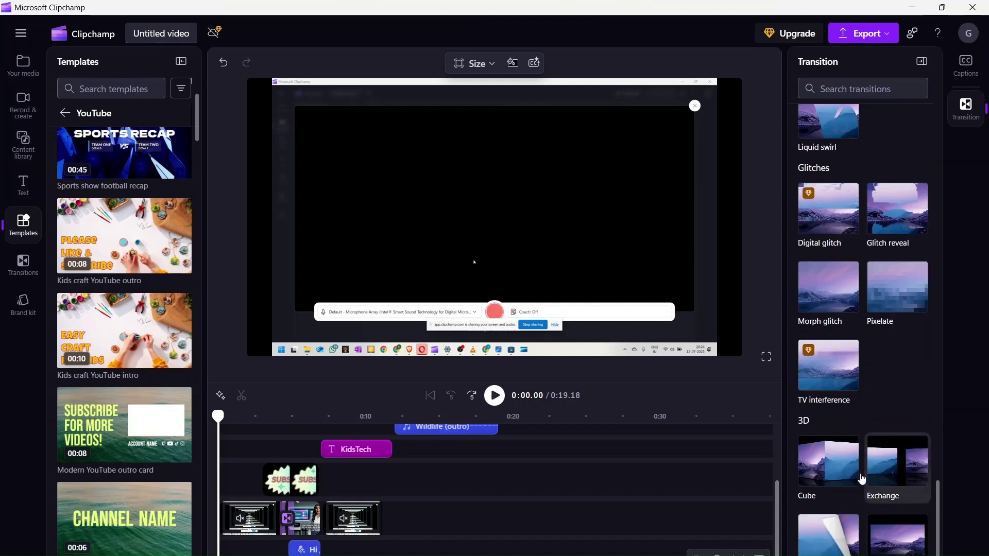
click(889, 480)
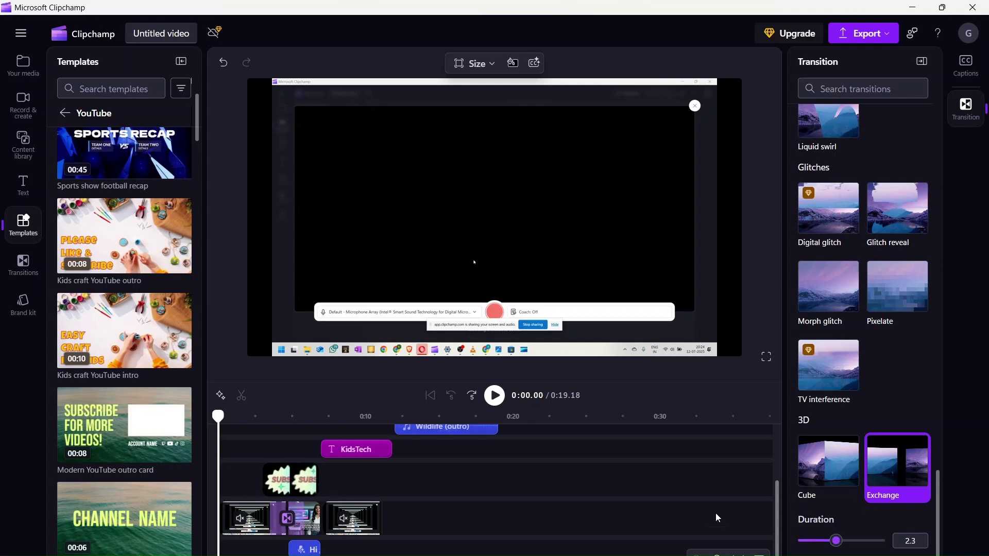
Step: Preview the Exchange transition from about 3 seconds, and replay the presenter segment from about 5.3 seconds
drag(218, 416, 259, 419)
scroll(259, 463, up, 3)
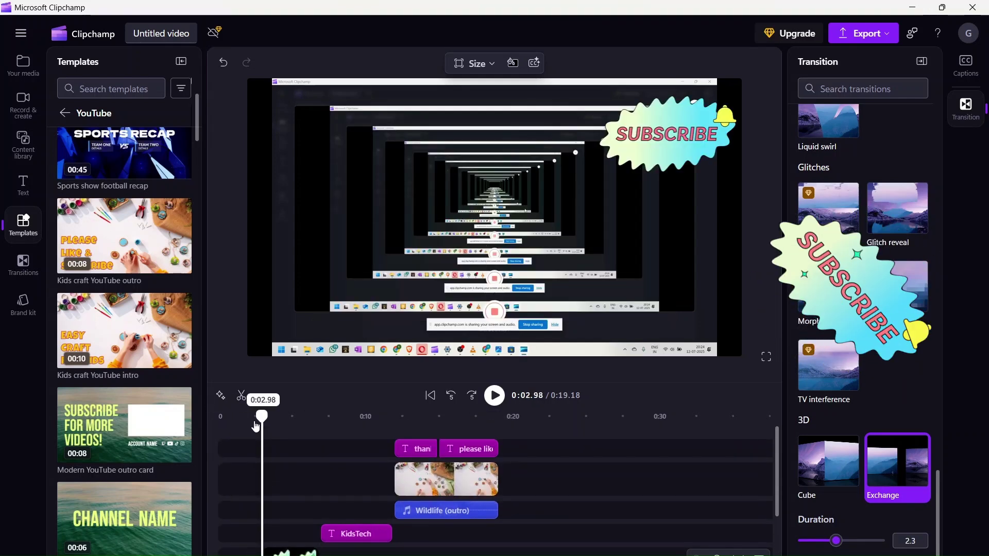
click(494, 402)
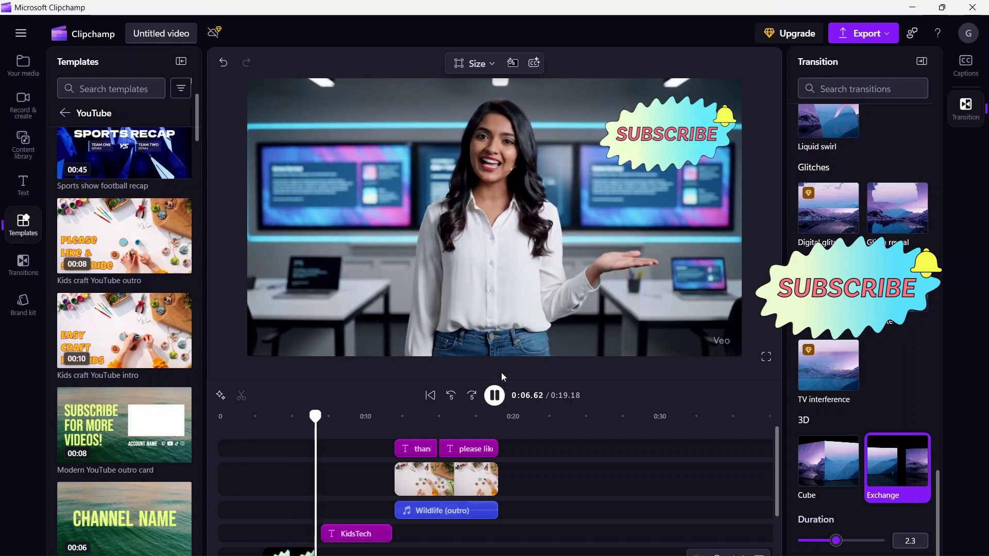
click(495, 404)
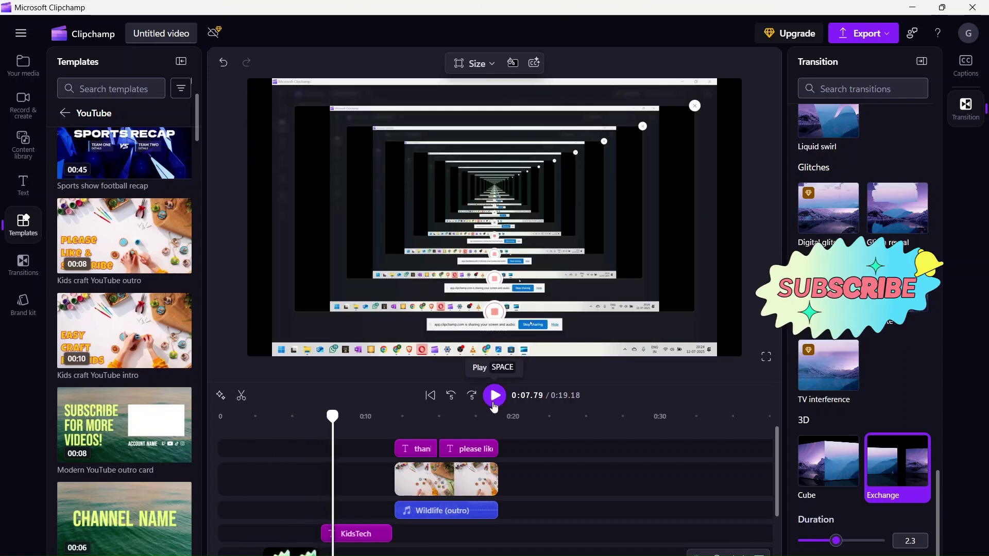
drag(332, 416, 292, 423)
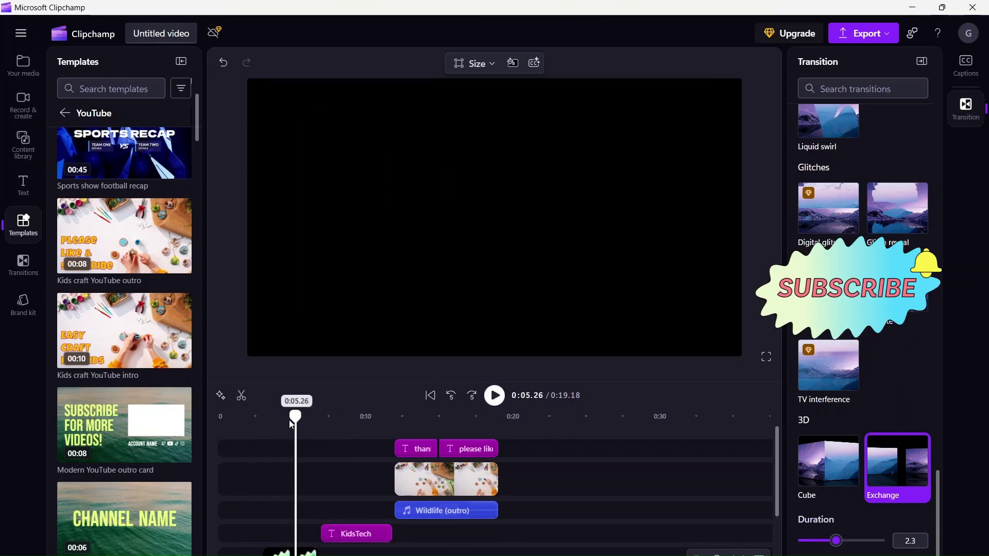
click(494, 396)
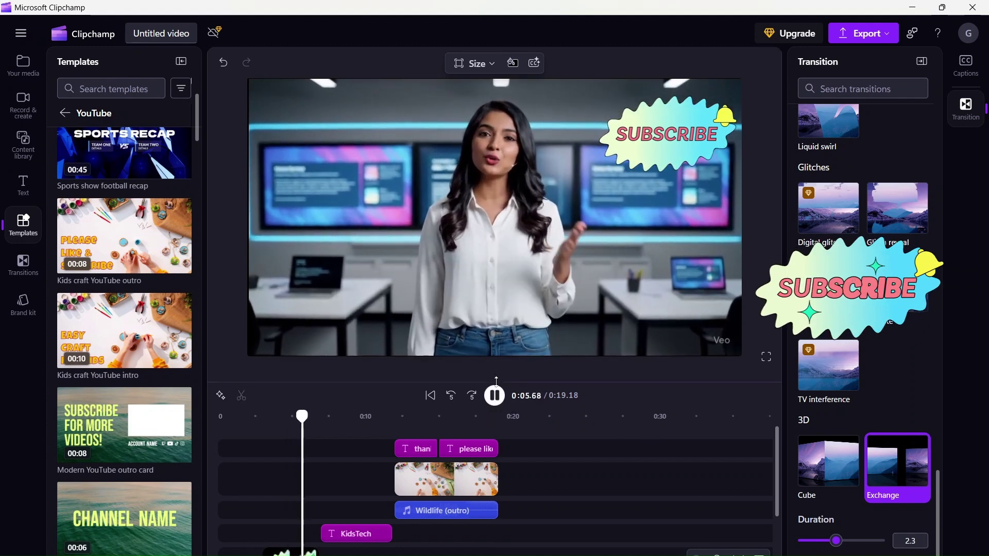
click(494, 395)
Step: Look through the available transition styles from fades to glitches, the transitions library and the project's media files
scroll(864, 449, up, 5)
scroll(870, 441, up, 10)
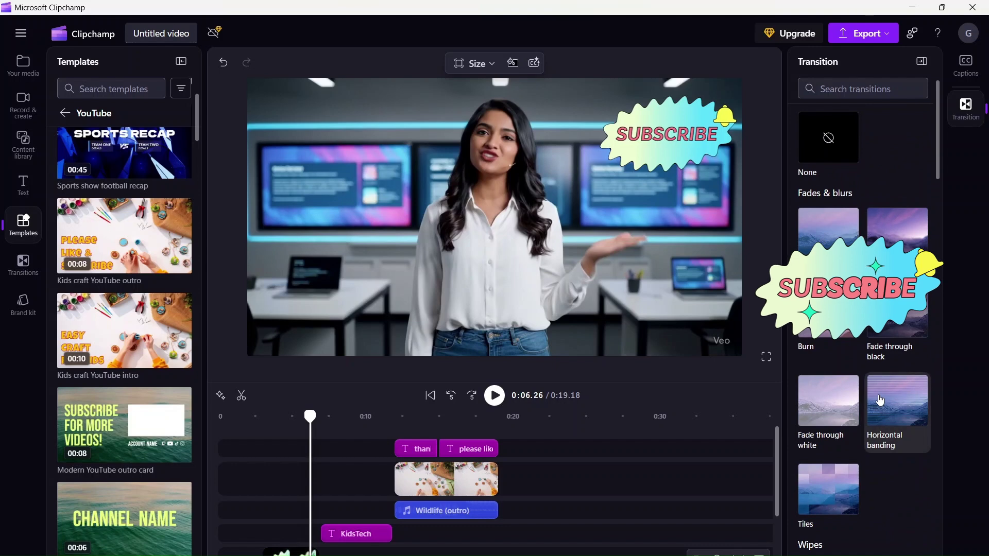
scroll(881, 391, down, 10)
scroll(888, 335, down, 8)
scroll(888, 329, up, 4)
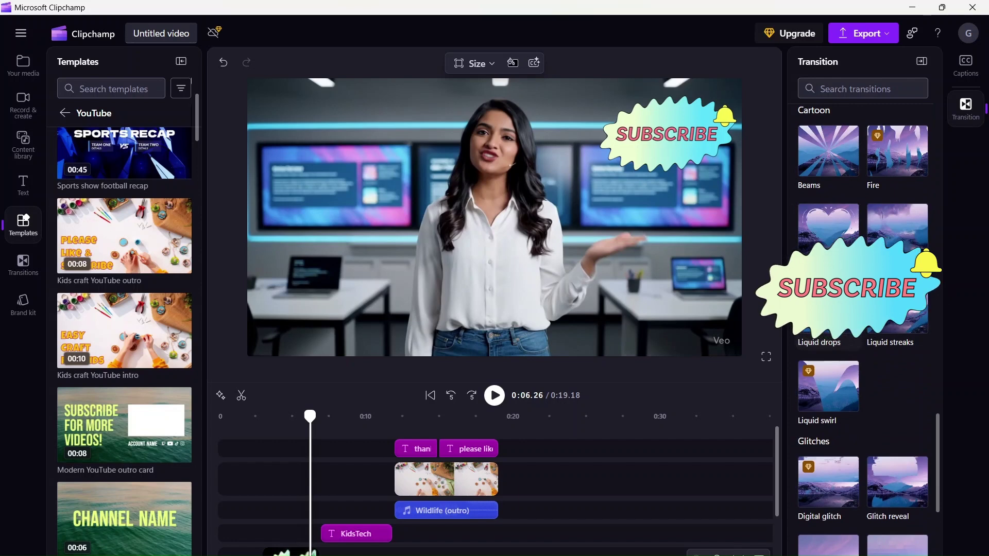
click(23, 263)
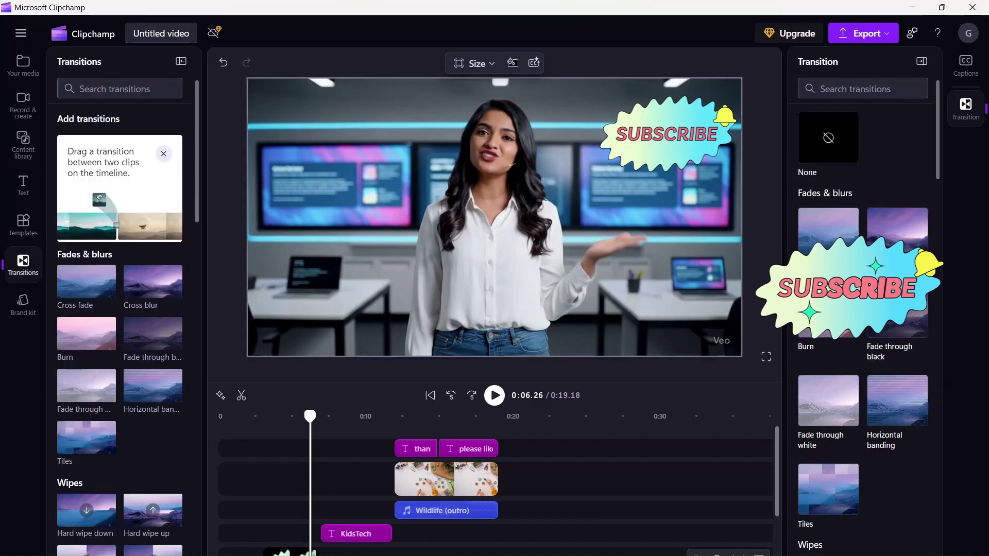
click(23, 66)
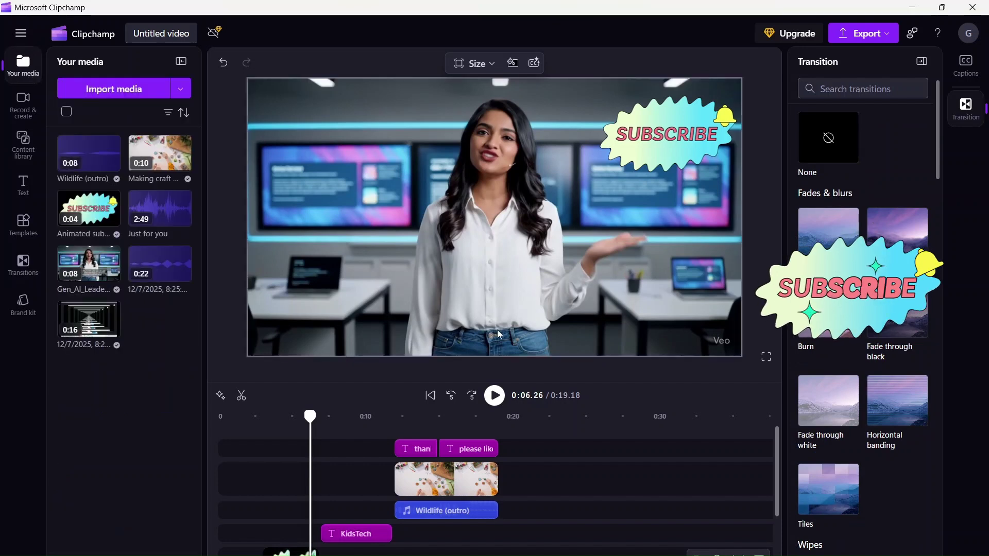